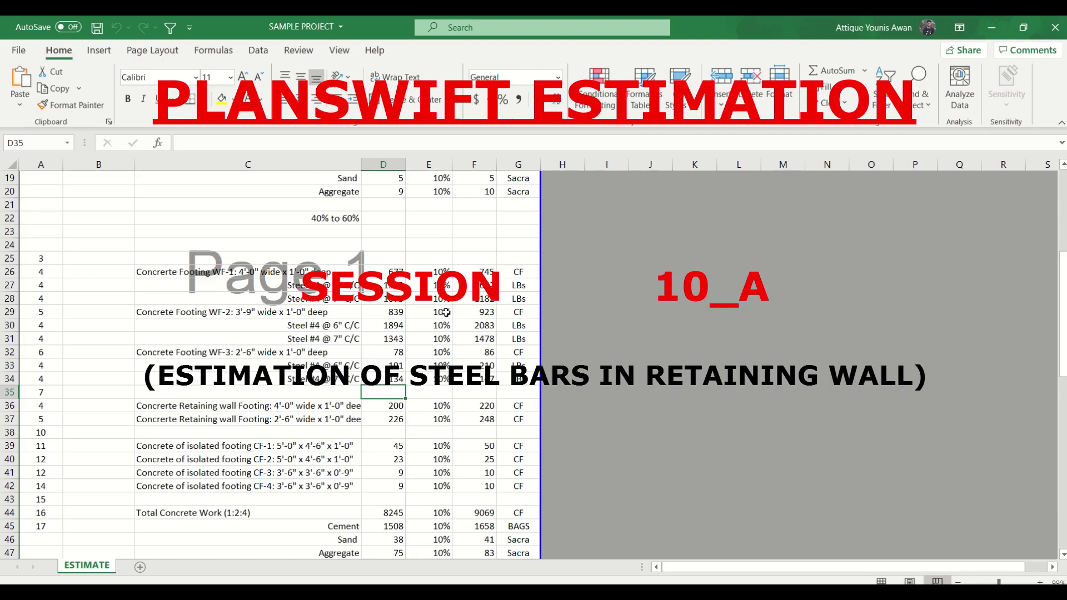
# Review the WF-1 and retaining wall footing steel rows in the estimate sheet.
pyautogui.scroll(6, 439, 321)
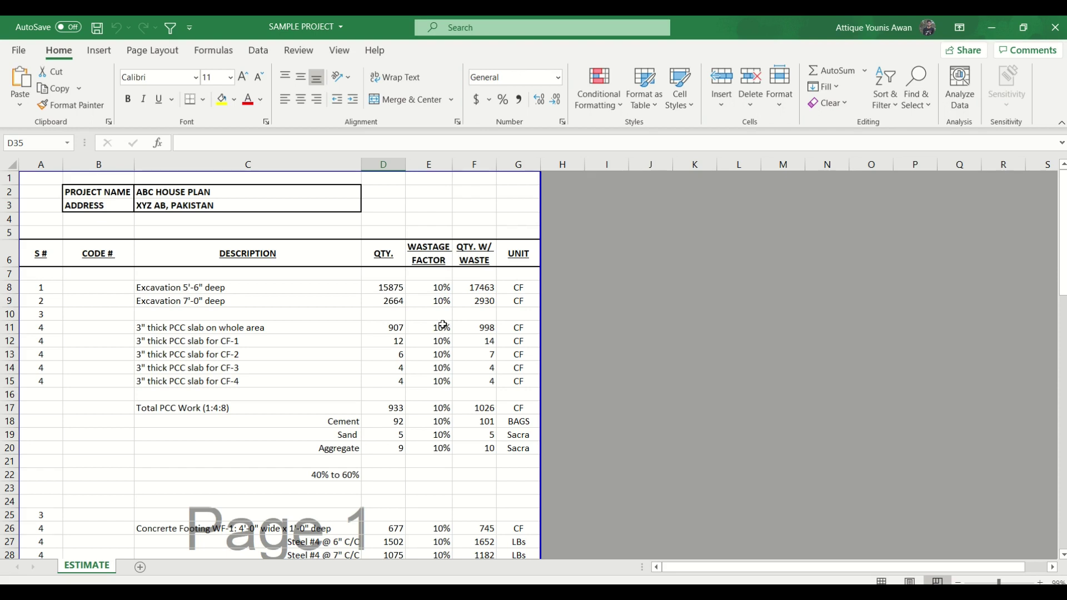
pyautogui.scroll(-4, 442, 325)
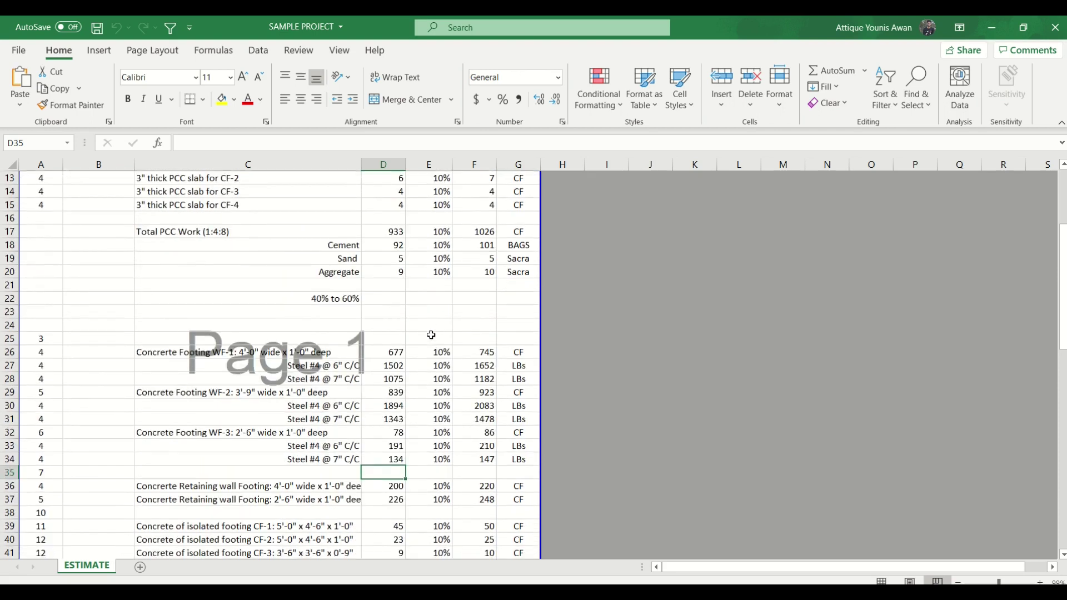
pyautogui.moveTo(320, 369); pyautogui.dragTo(304, 377)
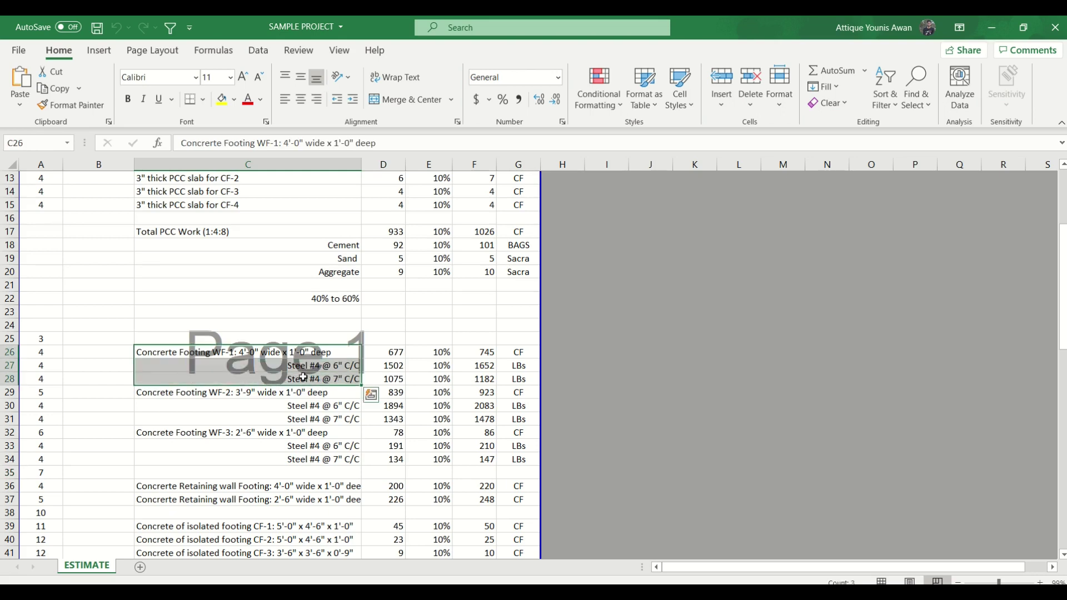
pyautogui.scroll(-2, 303, 377)
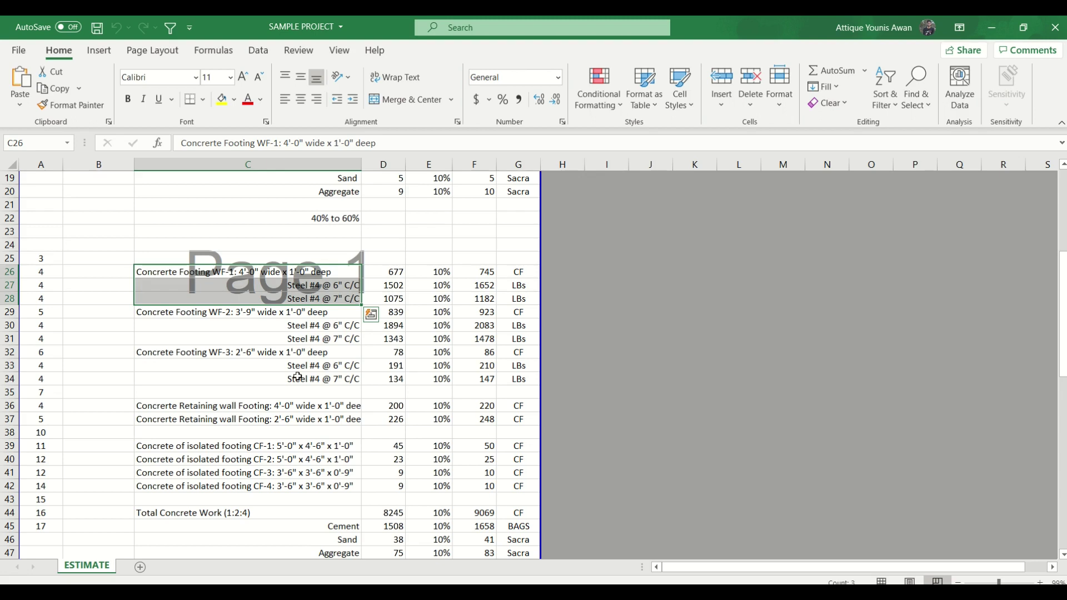
pyautogui.scroll(-1, 304, 361)
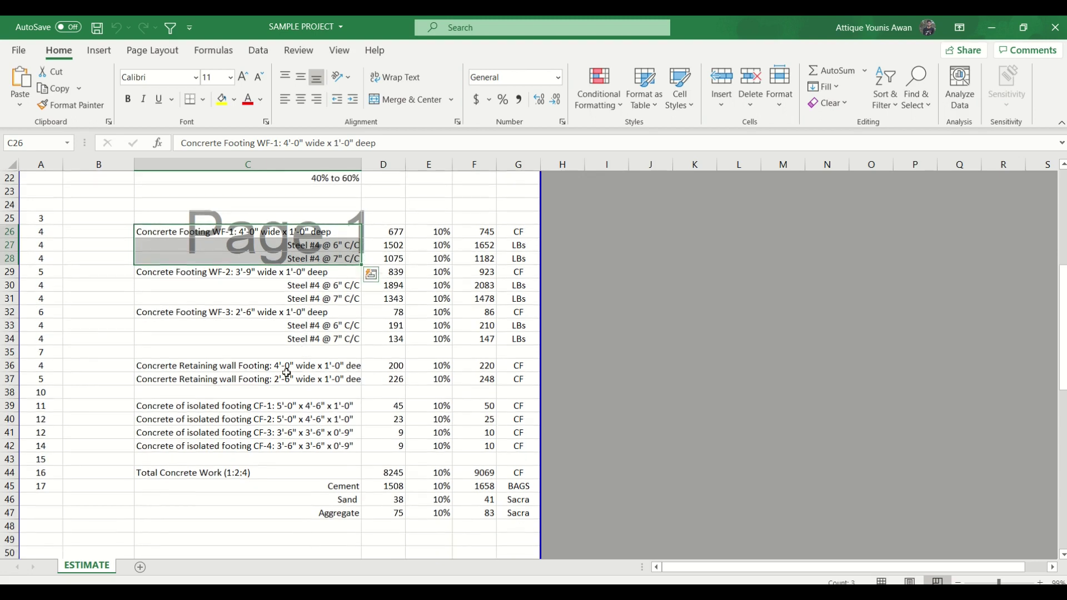
pyautogui.moveTo(294, 364); pyautogui.dragTo(295, 390)
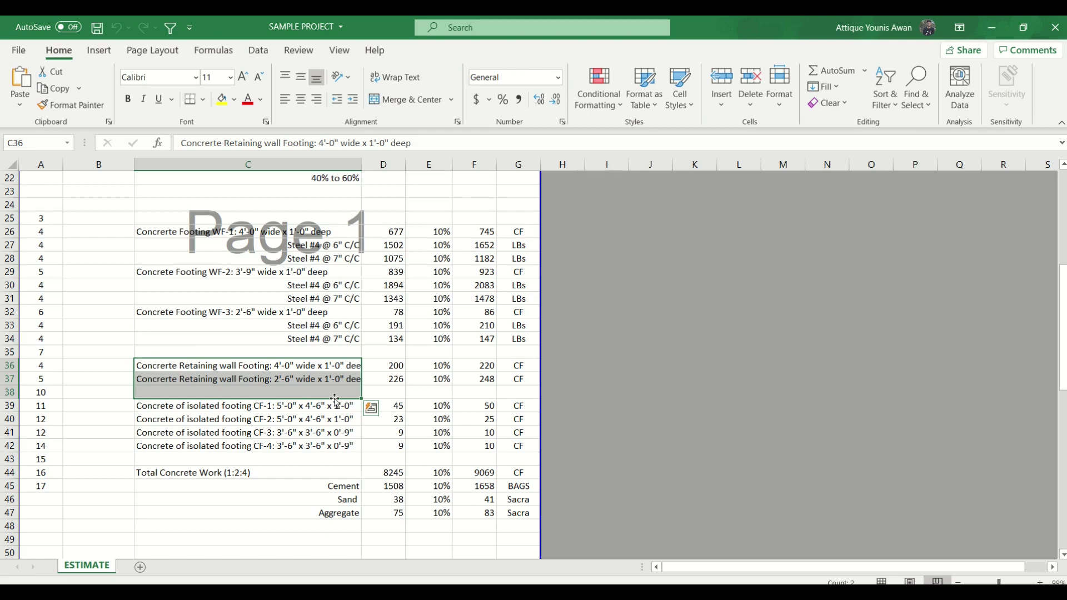
# In PlanSwift, inspect the 4'-0" and 2'-6" retaining wall footing lines on the footing plan.
pyautogui.hotkey('alt', 'Tab')
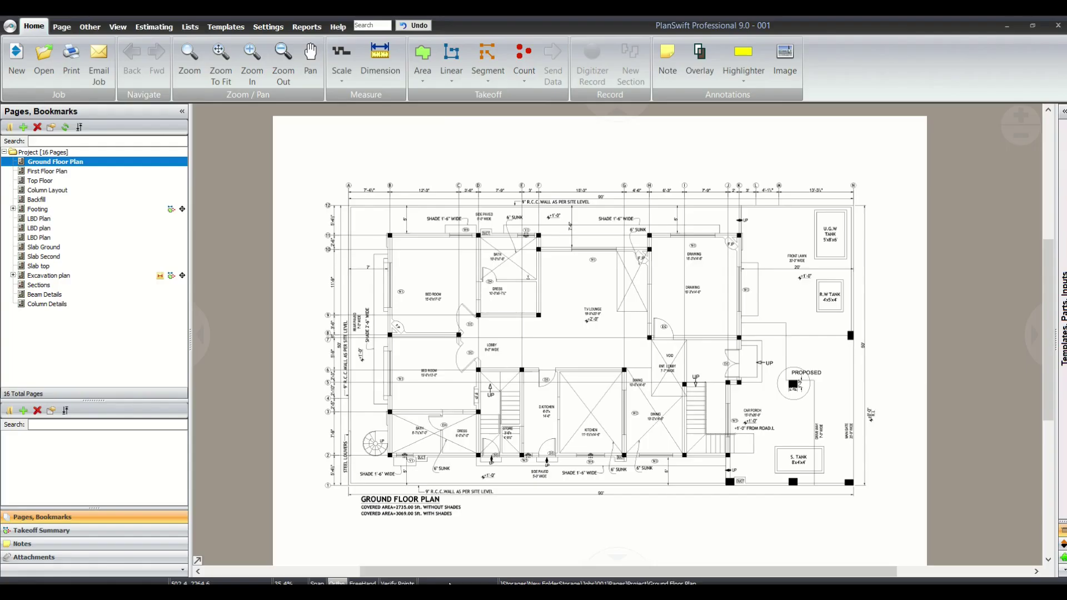
pyautogui.scroll(-2, 487, 331)
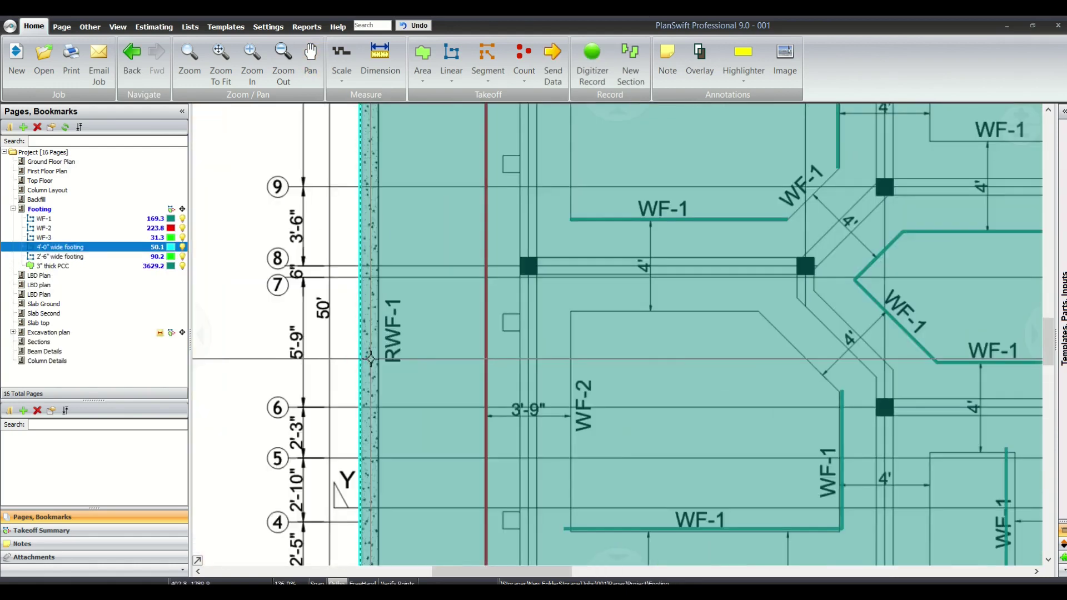
pyautogui.scroll(-5, 370, 358)
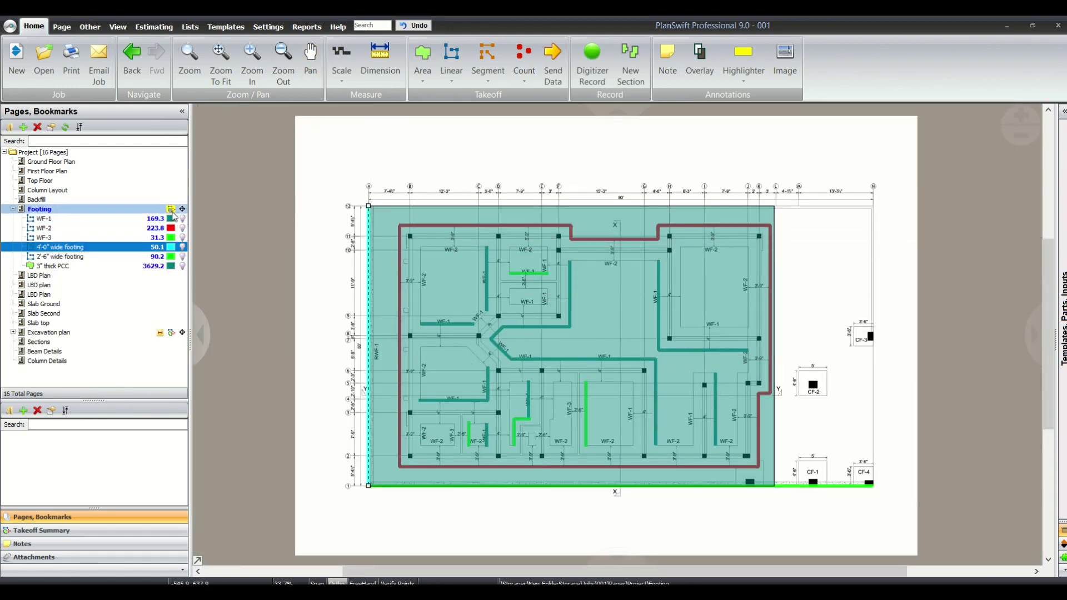
pyautogui.scroll(2, 415, 417)
pyautogui.scroll(-2, 415, 416)
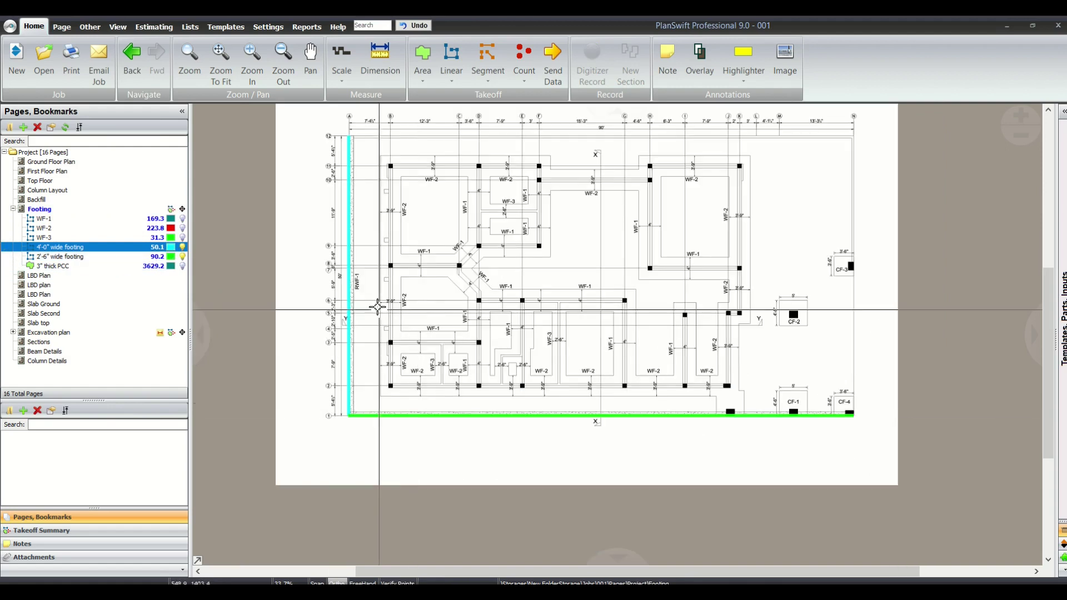
pyautogui.moveTo(357, 305); pyautogui.dragTo(374, 339)
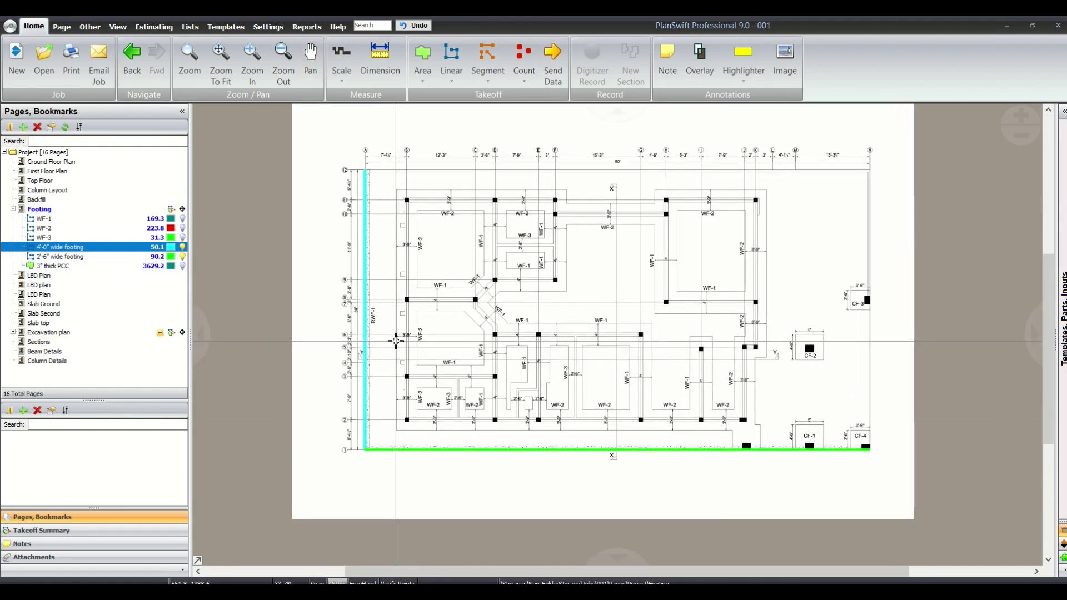
pyautogui.moveTo(347, 151); pyautogui.dragTo(395, 474)
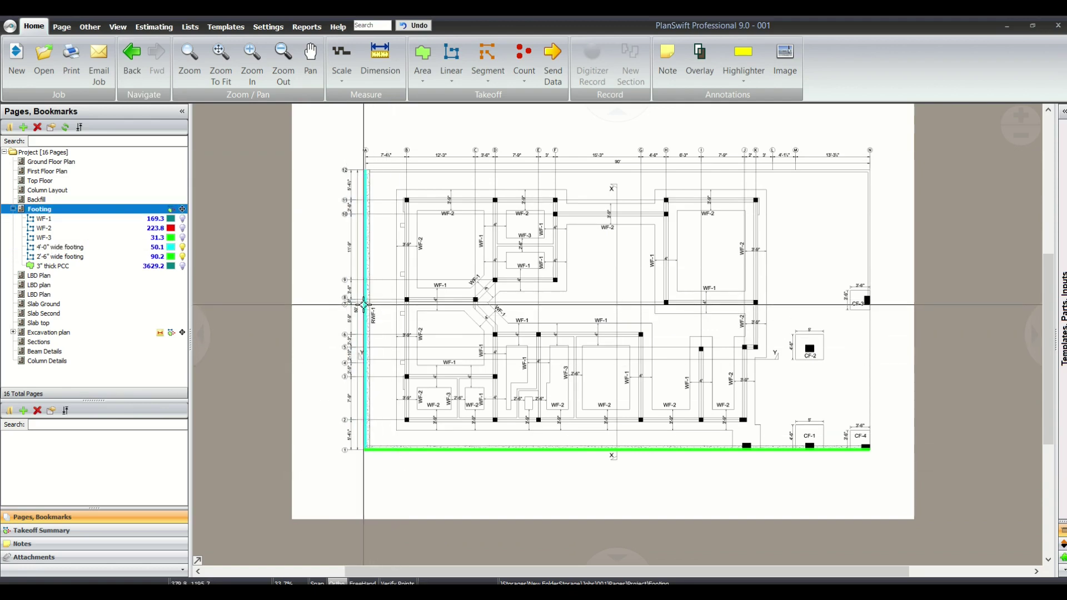
pyautogui.moveTo(364, 305)
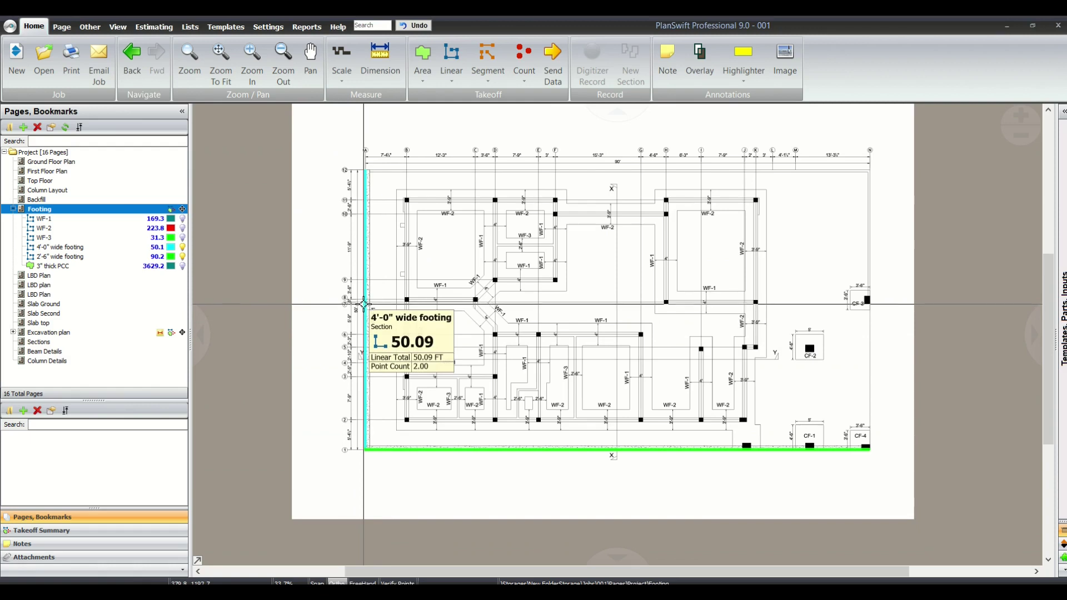
pyautogui.moveTo(446, 448)
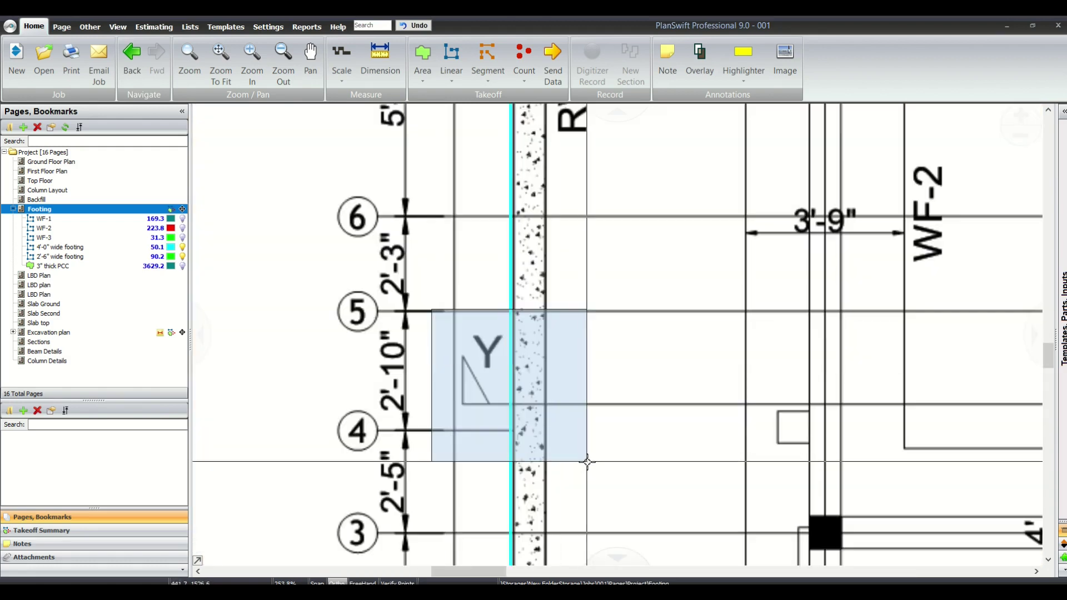
pyautogui.moveTo(587, 460); pyautogui.dragTo(624, 479)
pyautogui.scroll(-5, 624, 479)
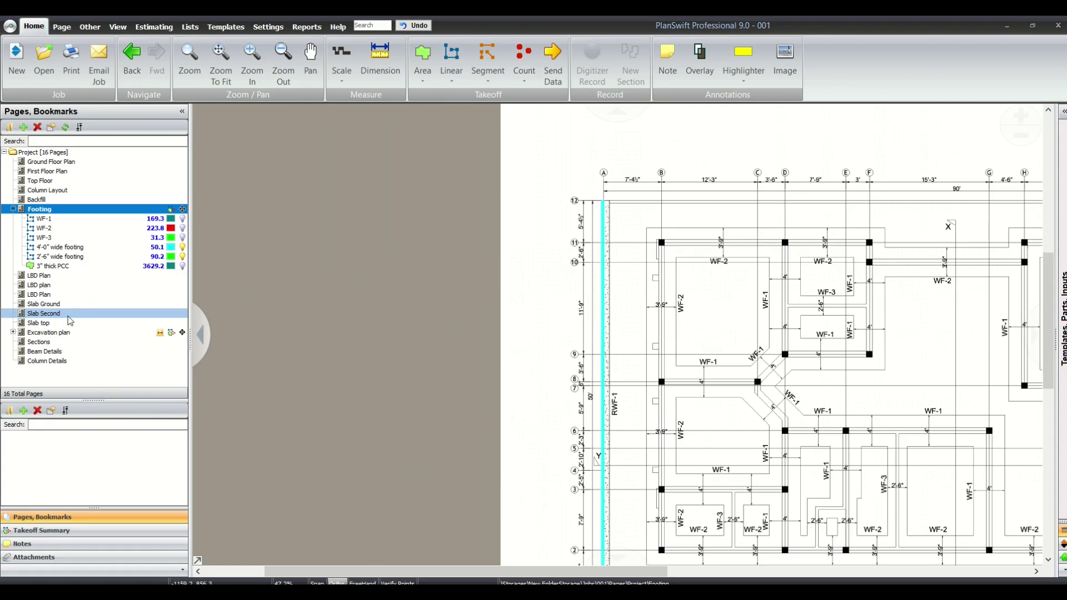
# Go to the Sections page and zoom into the retaining wall footing detail.
pyautogui.click(72, 341)
pyautogui.scroll(6, 338, 399)
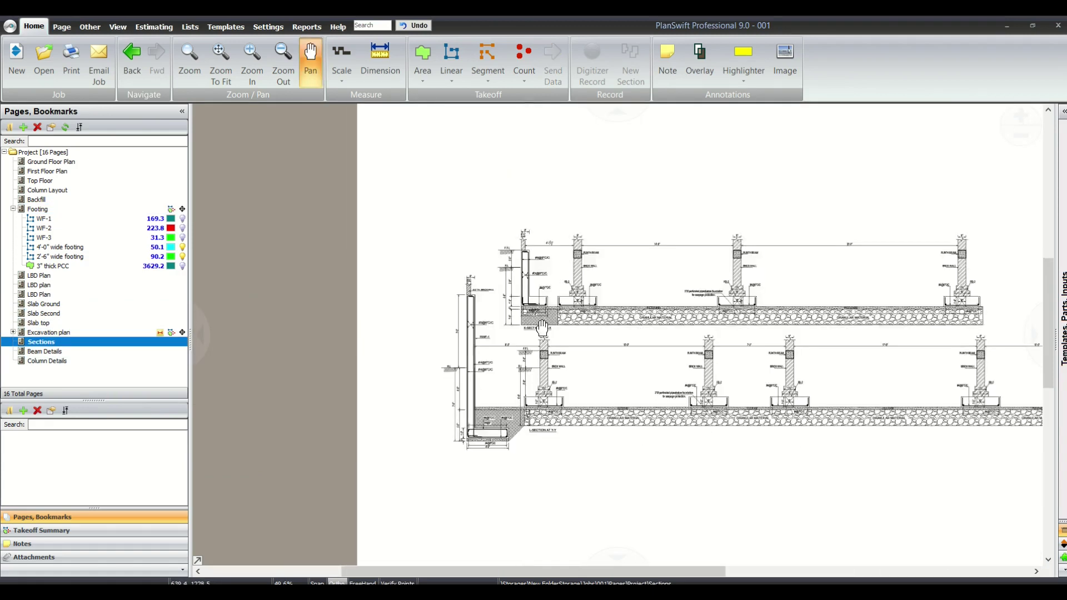
pyautogui.moveTo(700, 454); pyautogui.dragTo(722, 466)
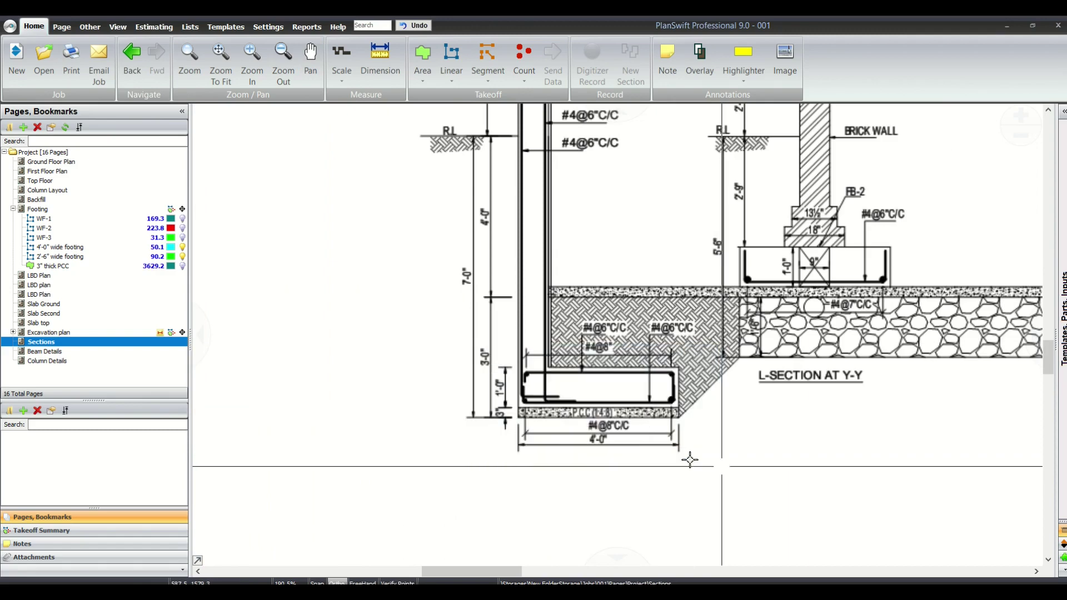
pyautogui.scroll(-3, 722, 465)
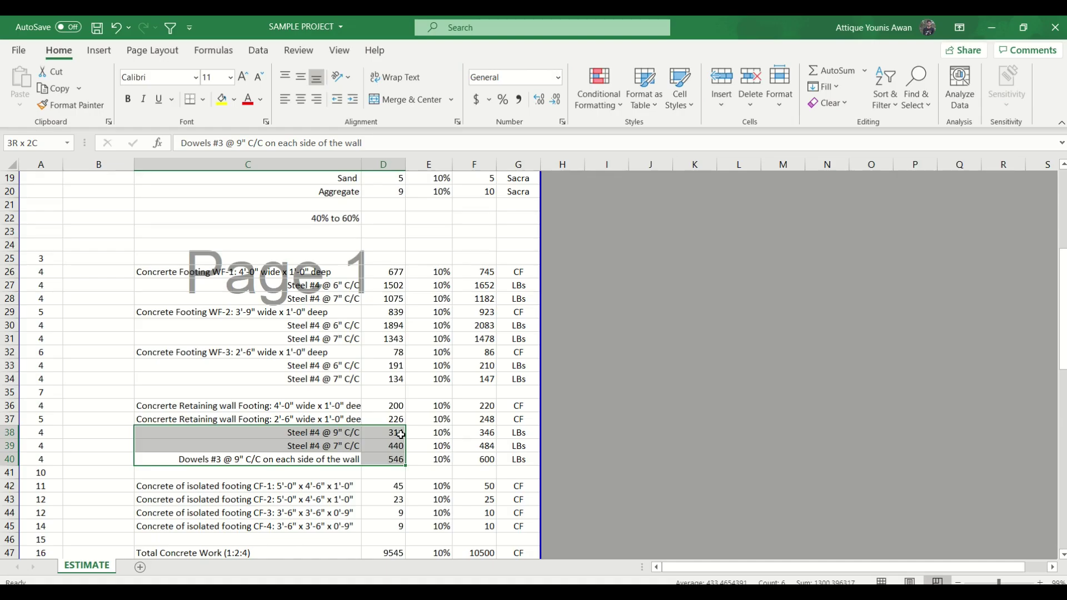
# Insert the three steel and dowel rows above the 2'-6" retaining wall footing row.
pyautogui.moveTo(402, 434); pyautogui.dragTo(398, 434)
pyautogui.hotkey('shift', 'space')
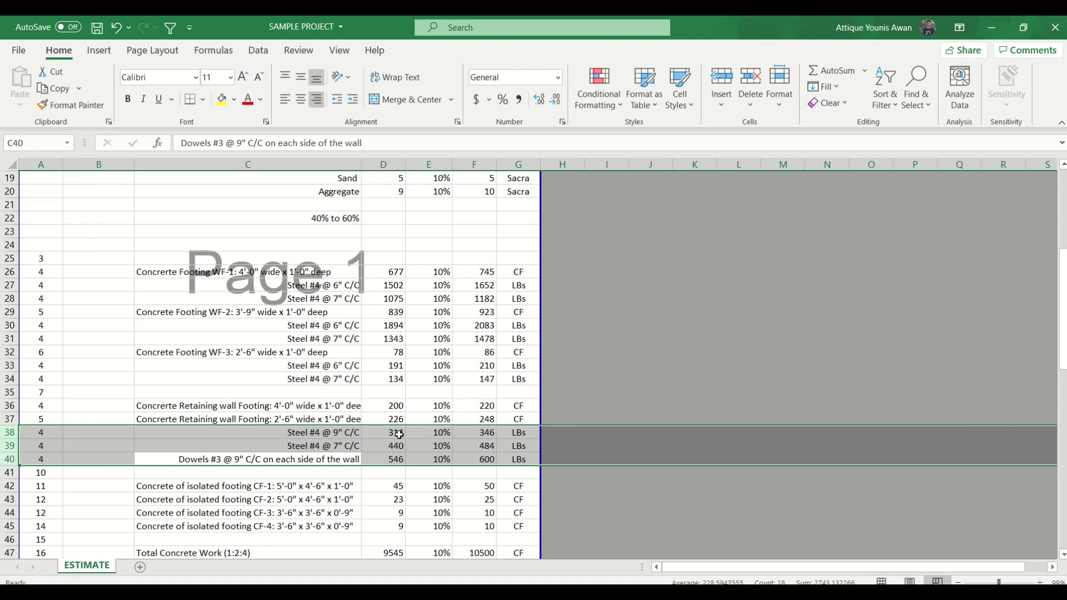
pyautogui.hotkey('ctrl', 'x')
pyautogui.click(344, 415)
pyautogui.hotkey('shift', 'space')
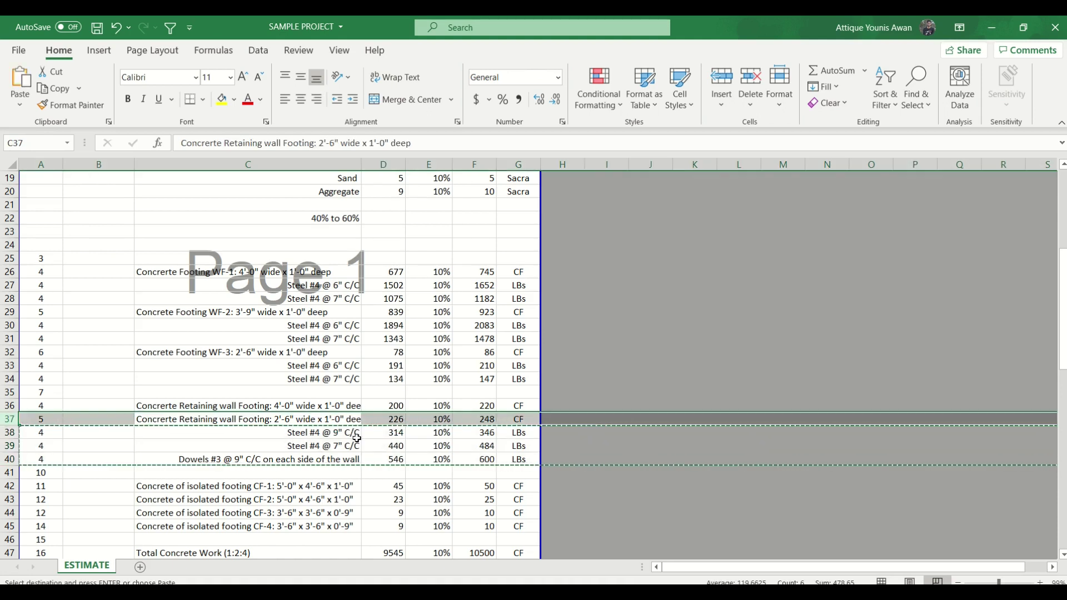
pyautogui.hotkey('ctrl', '+')
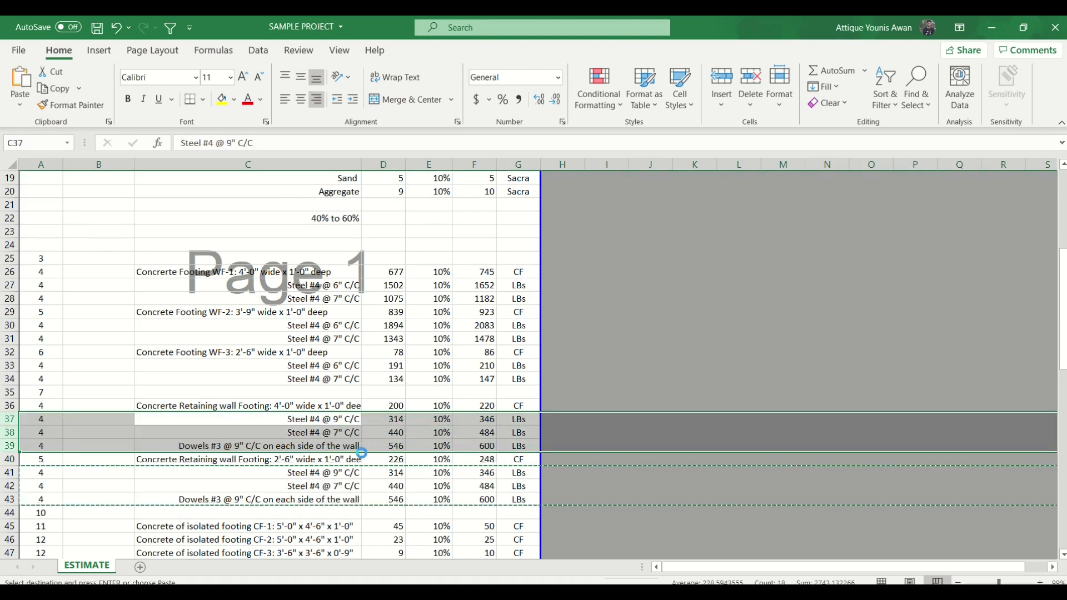
pyautogui.click(335, 432)
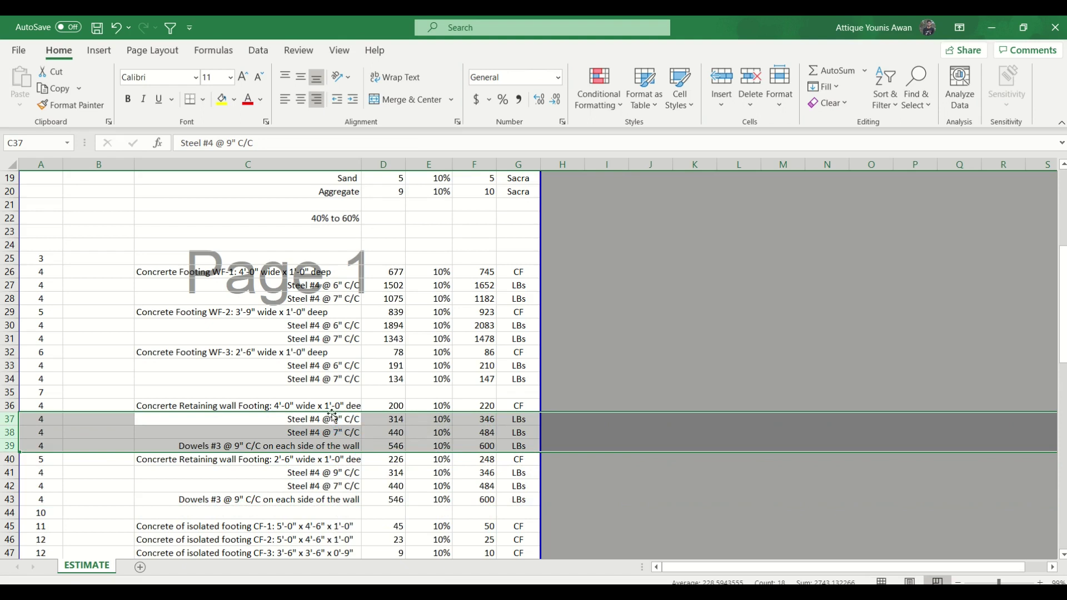
pyautogui.click(297, 403)
# Enlarge the L-section footing detail to read the #4@6" C/C bar labels and 4'-0" width.
pyautogui.hotkey('alt', 'Tab')
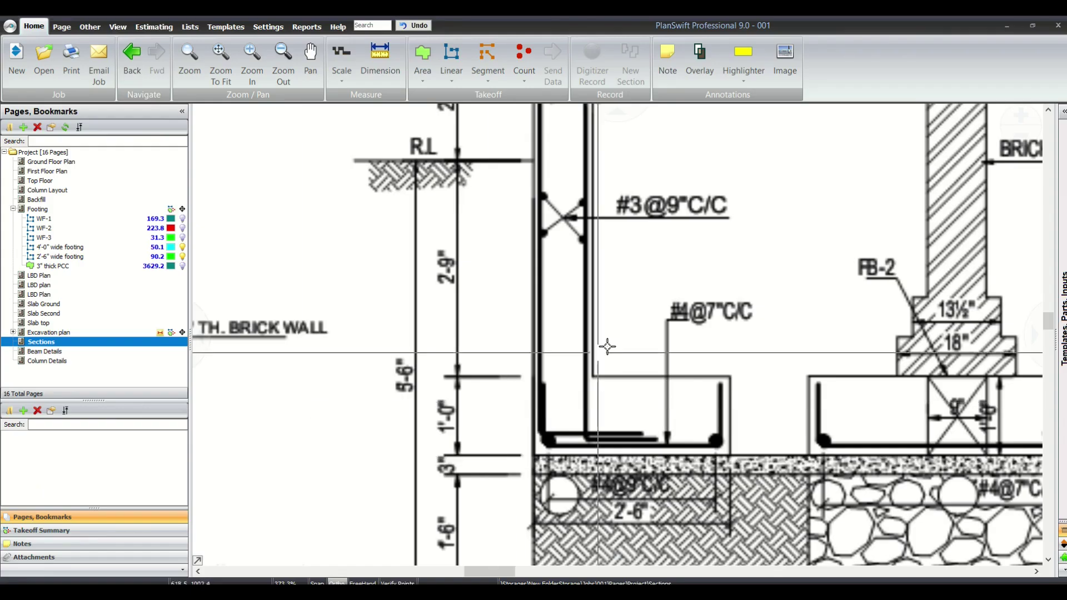
pyautogui.scroll(-2, 608, 348)
pyautogui.scroll(1, 634, 263)
pyautogui.scroll(4, 635, 262)
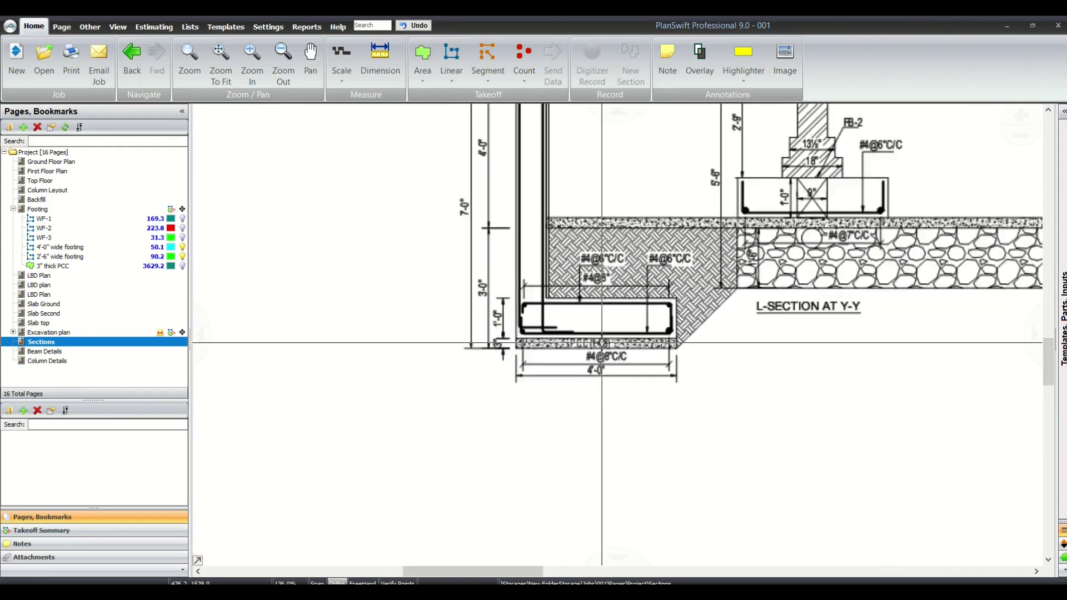
pyautogui.moveTo(401, 217)
pyautogui.mouseDown()
pyautogui.moveTo(865, 411)
pyautogui.moveTo(867, 424)
pyautogui.mouseUp()
pyautogui.scroll(1, 635, 351)
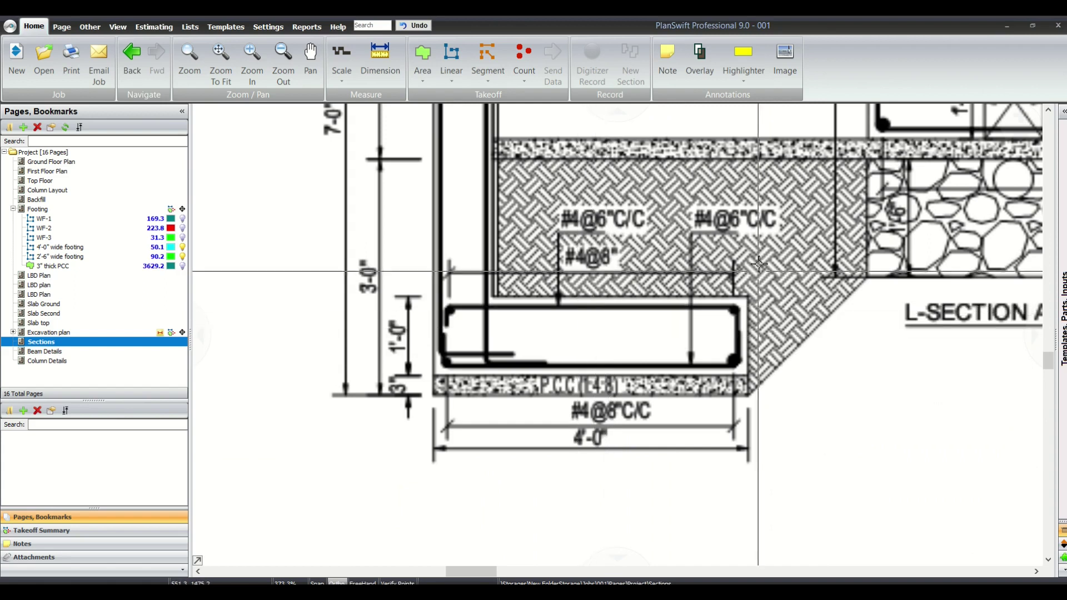
pyautogui.moveTo(555, 203); pyautogui.dragTo(836, 257)
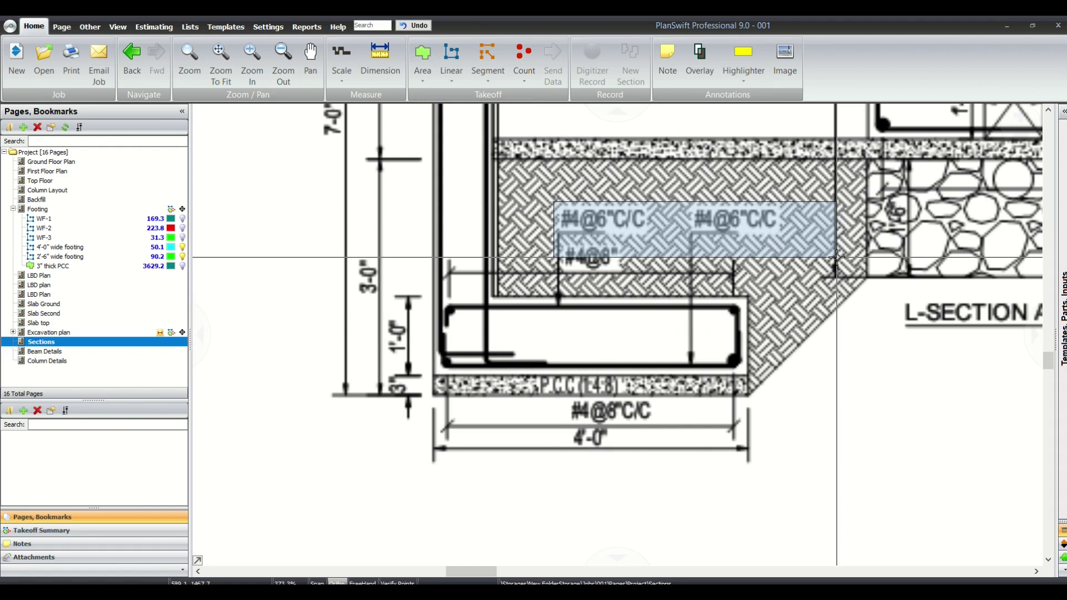
pyautogui.moveTo(836, 257); pyautogui.dragTo(836, 257)
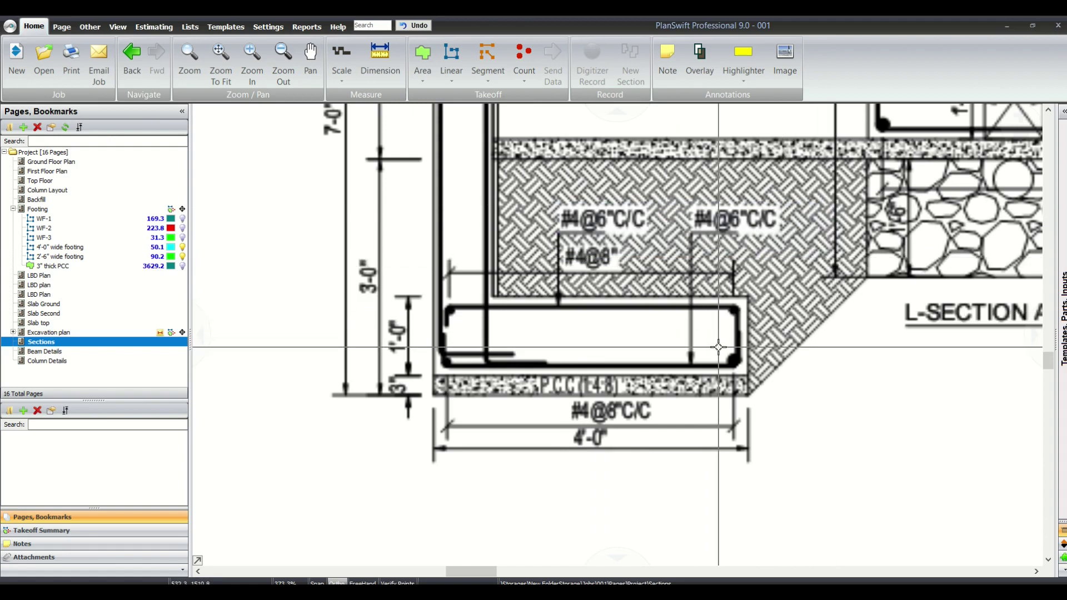
pyautogui.hotkey('alt', 'Tab')
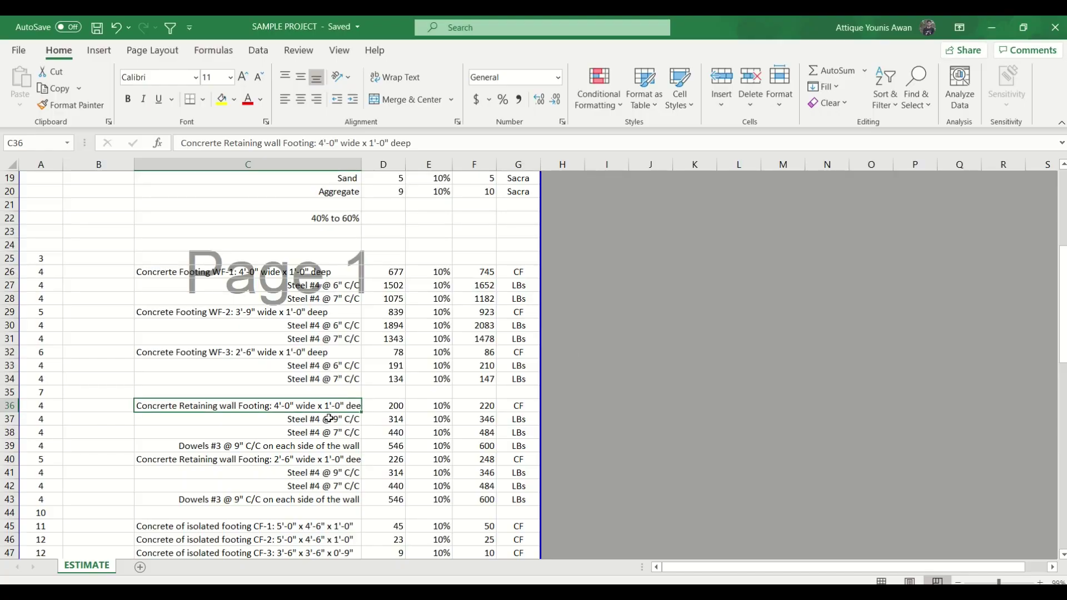
# Change C37's steel spacing from 9" to 6" C/C.
pyautogui.hotkey('alt', 'Tab')
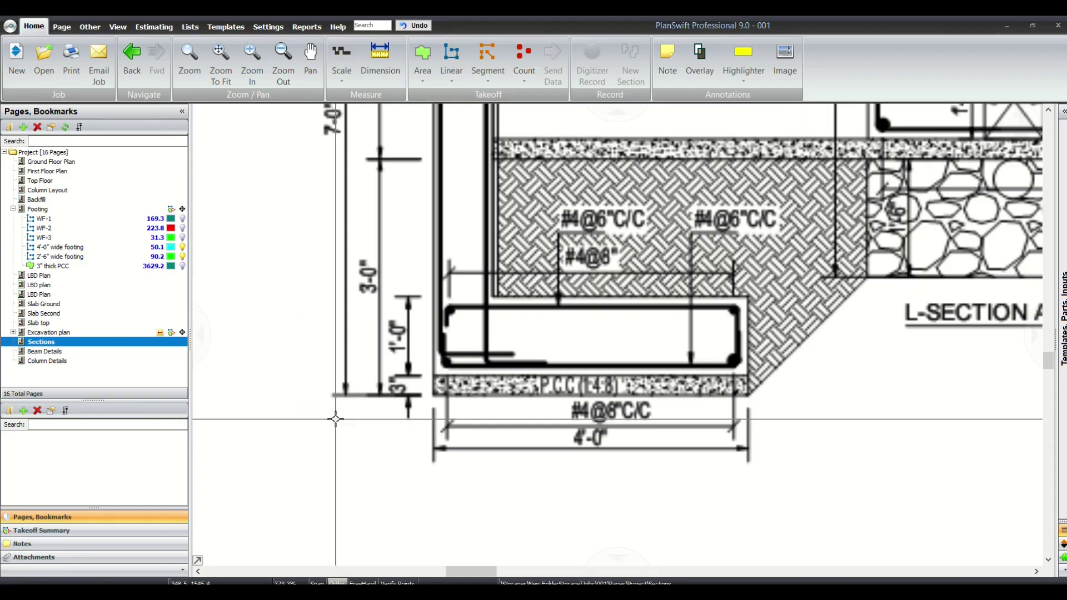
pyautogui.hotkey('alt', 'Tab')
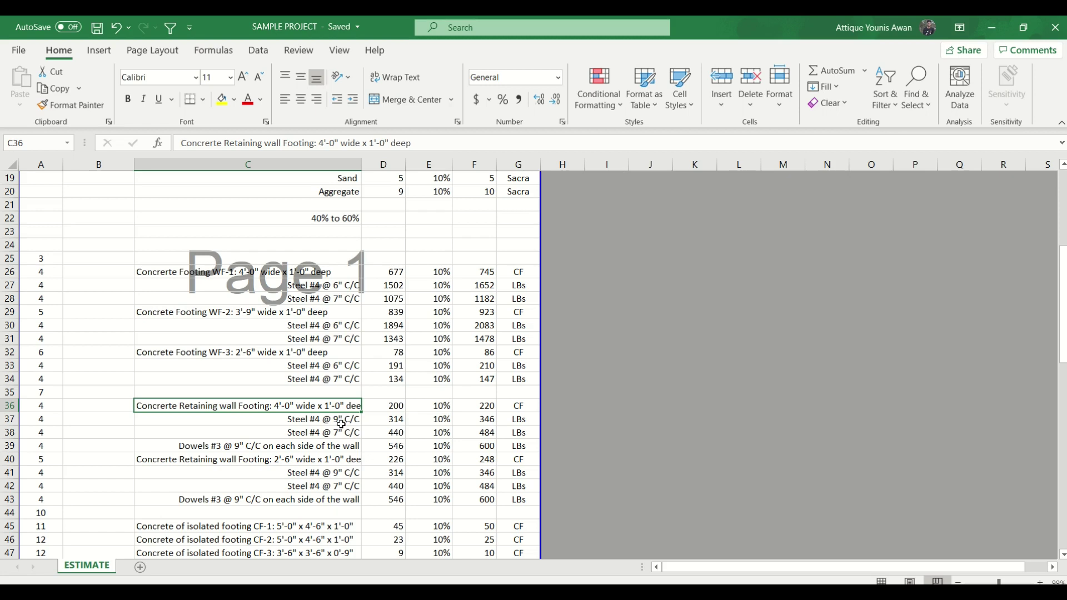
pyautogui.doubleClick(341, 424)
pyautogui.press('BackSpace')
pyautogui.write('6')
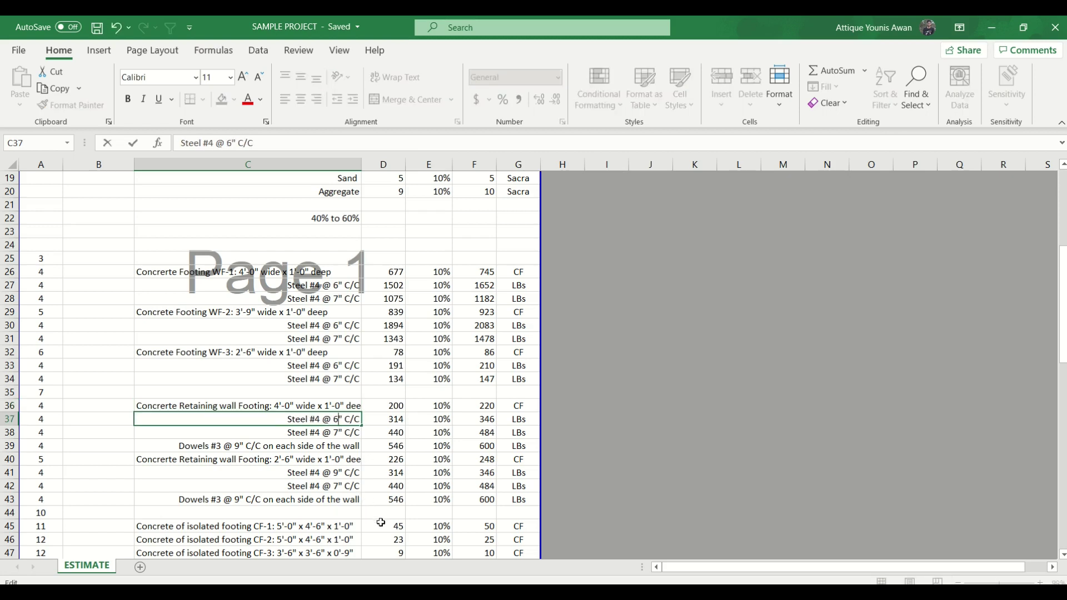
pyautogui.press('Tab')
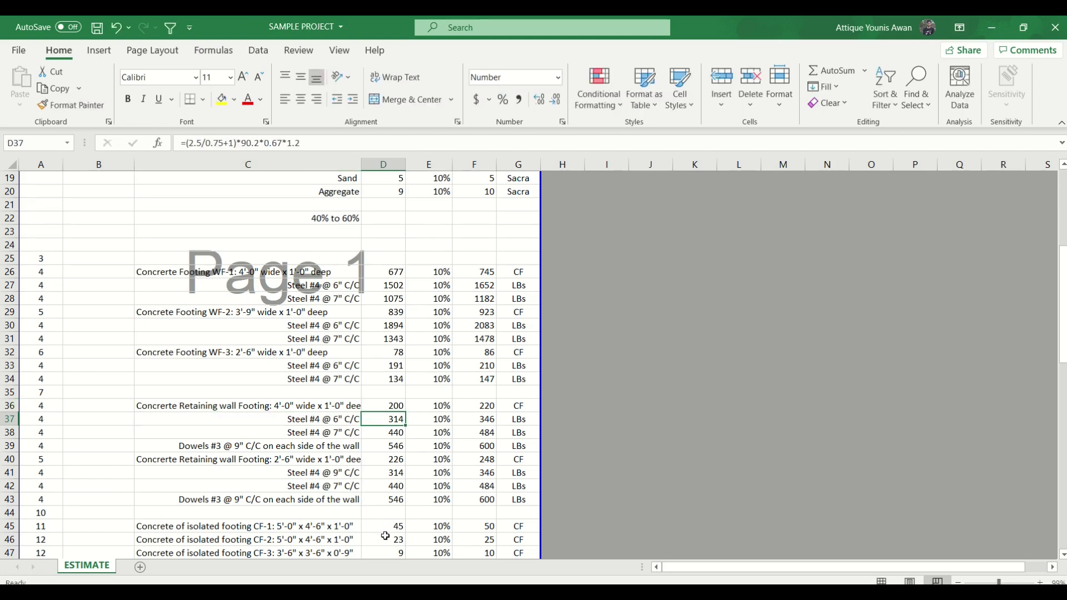
# Build D37's quantity formula from the 50.1 PlanSwift length: (50.1/0.5+1)*6*0.67*1.2.
pyautogui.hotkey('alt', 'Tab')
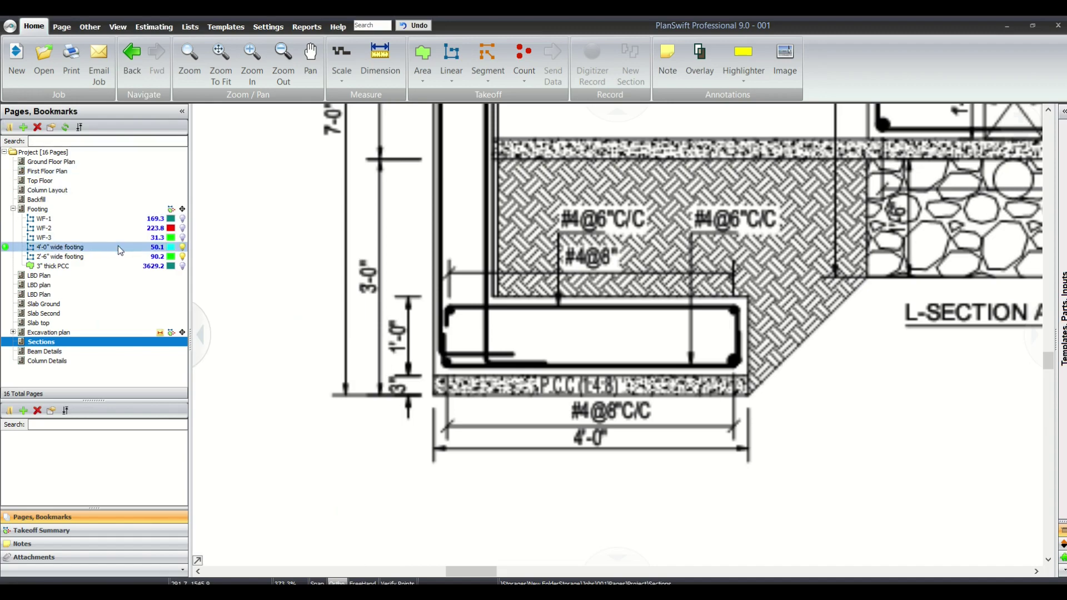
pyautogui.hotkey('alt', 'Tab')
pyautogui.write('=')
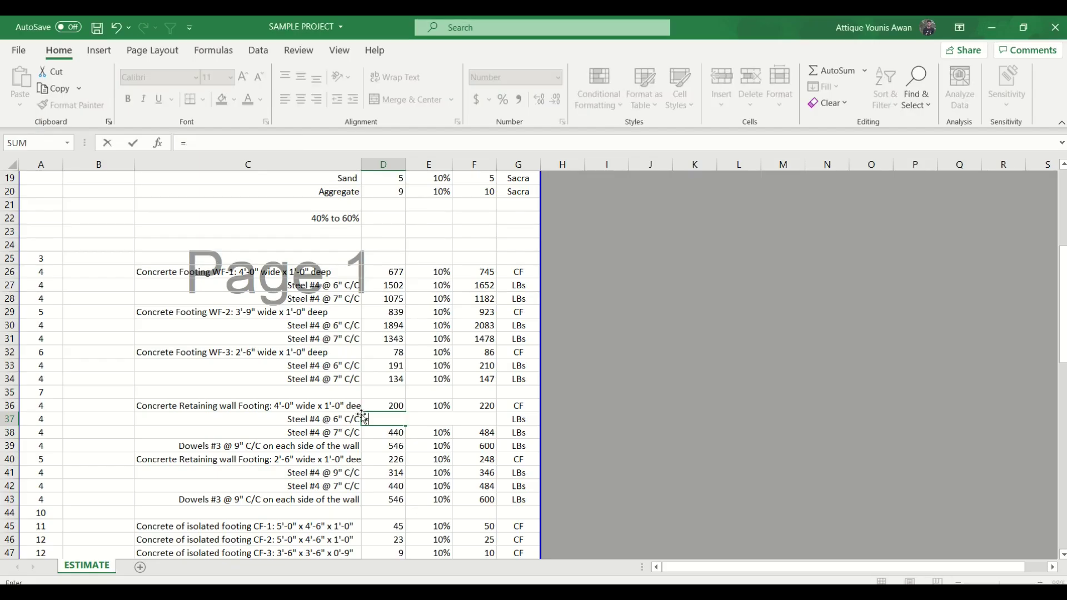
pyautogui.write('(50.1/0.5+1')
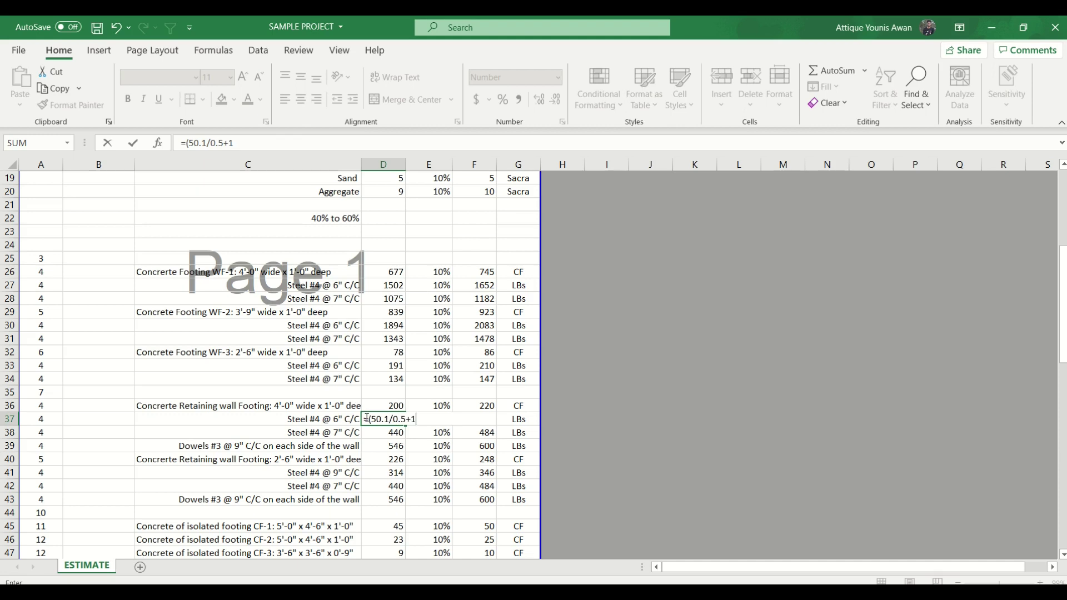
pyautogui.write(')*')
pyautogui.hotkey('alt', 'Tab')
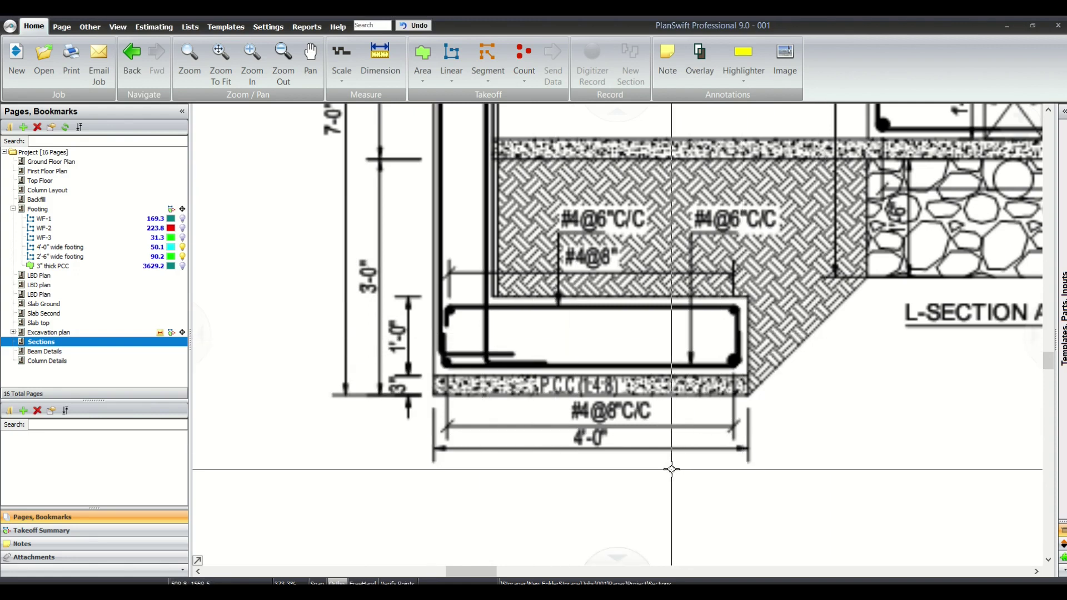
pyautogui.hotkey('alt', 'Tab')
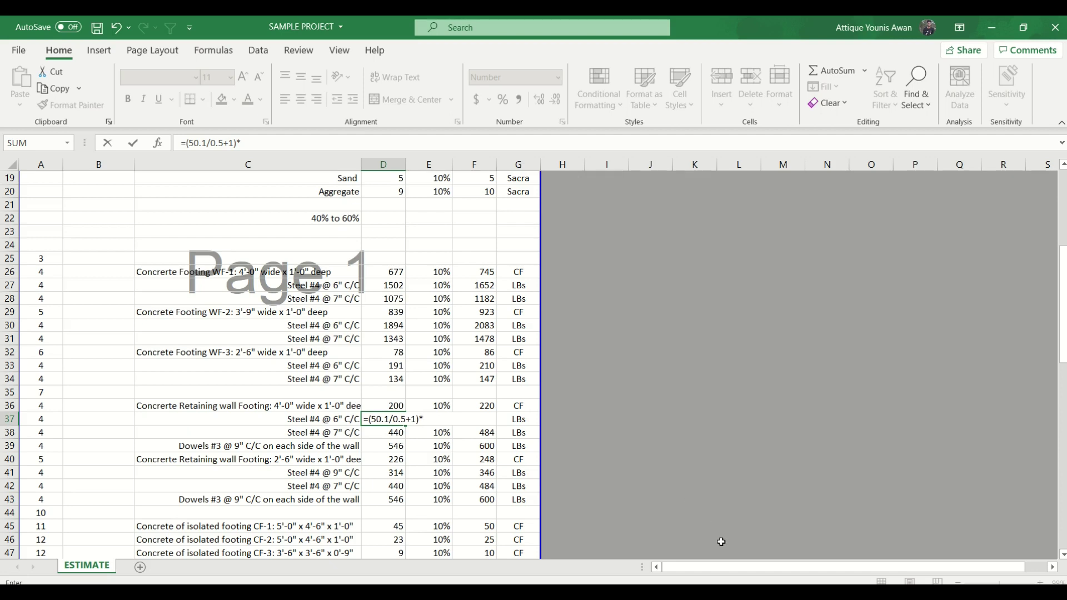
pyautogui.write('6*0.67*1.2)*2')
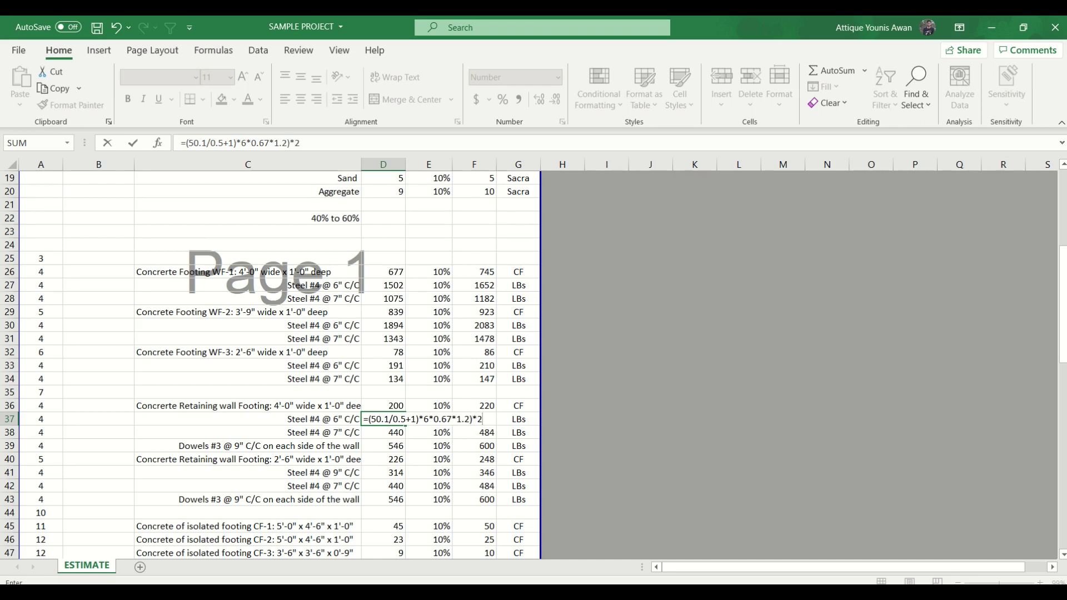
pyautogui.hotkey('alt', 'Tab')
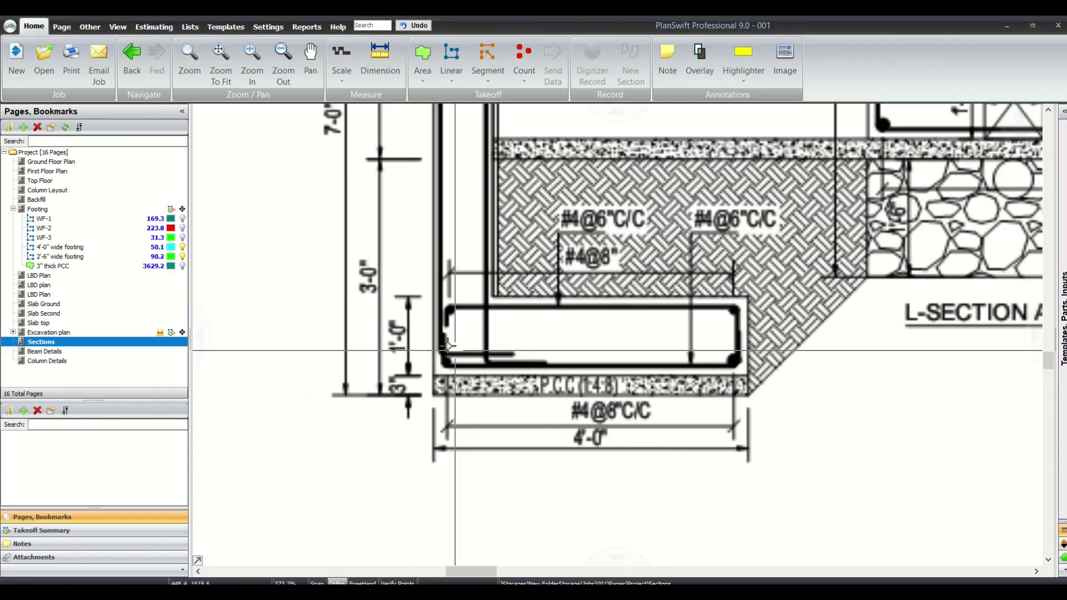
pyautogui.hotkey('alt', 'Tab')
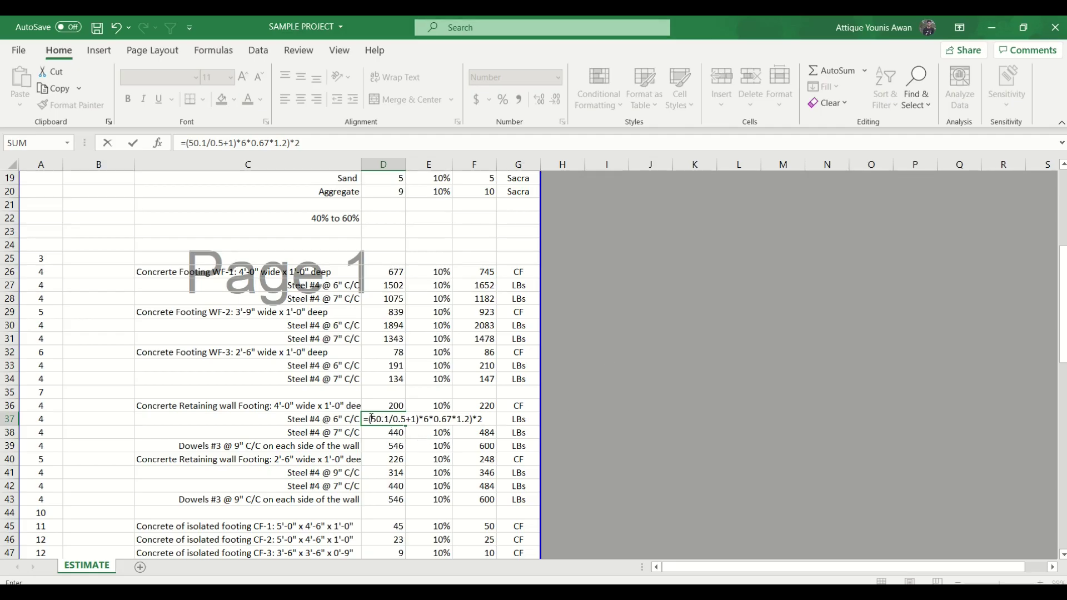
pyautogui.click(371, 419)
# Finish the D37 formula ((...)*2) and clear the old D38 and D39 quantities.
pyautogui.write('(')
pyautogui.press('Return')
pyautogui.press('Left')
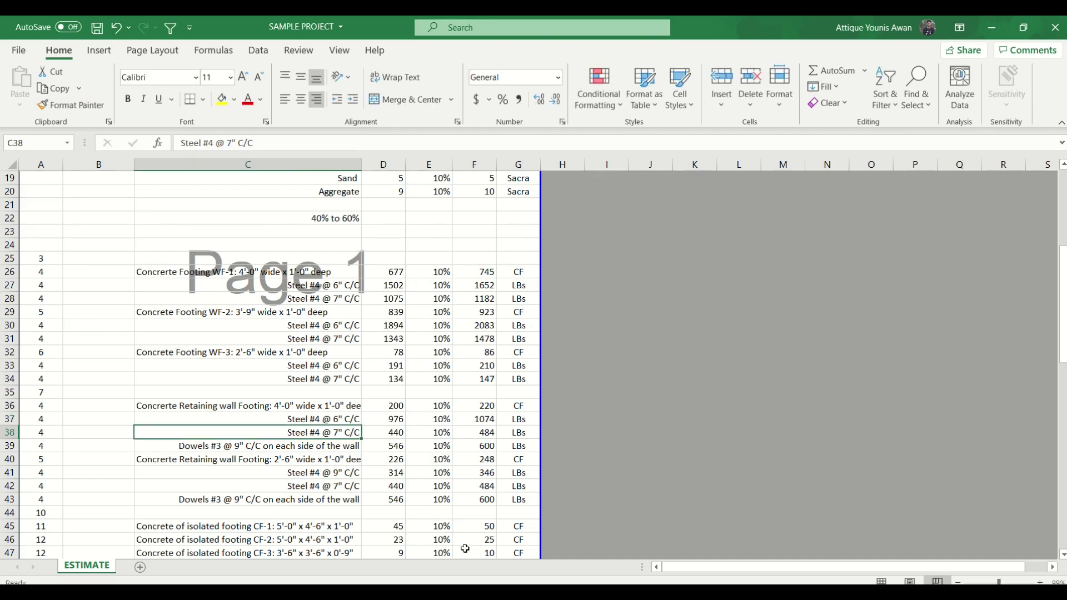
pyautogui.click(398, 433)
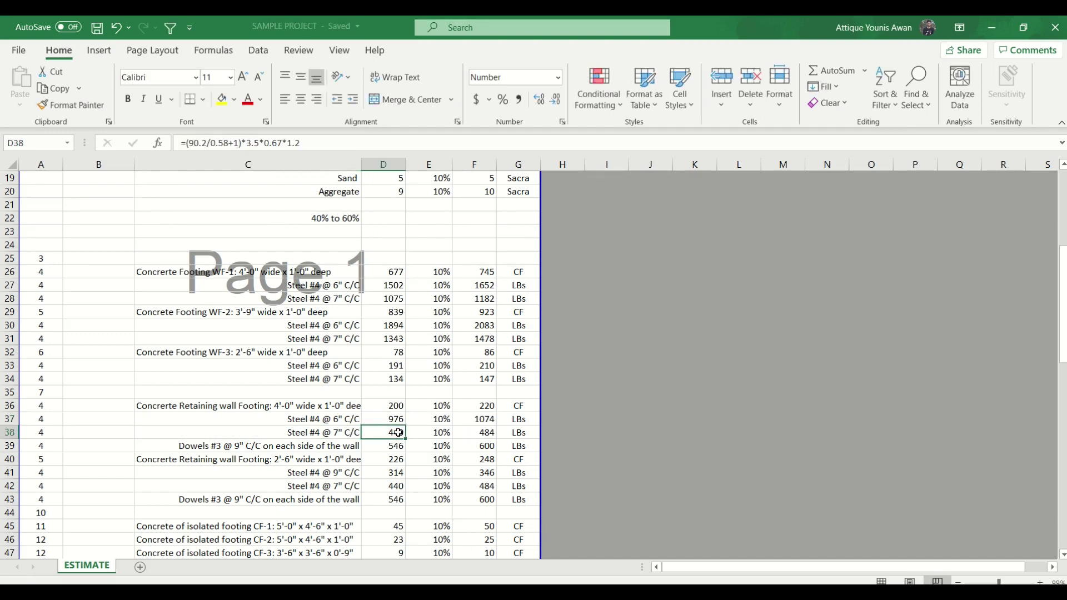
pyautogui.press('Delete')
pyautogui.click(401, 443)
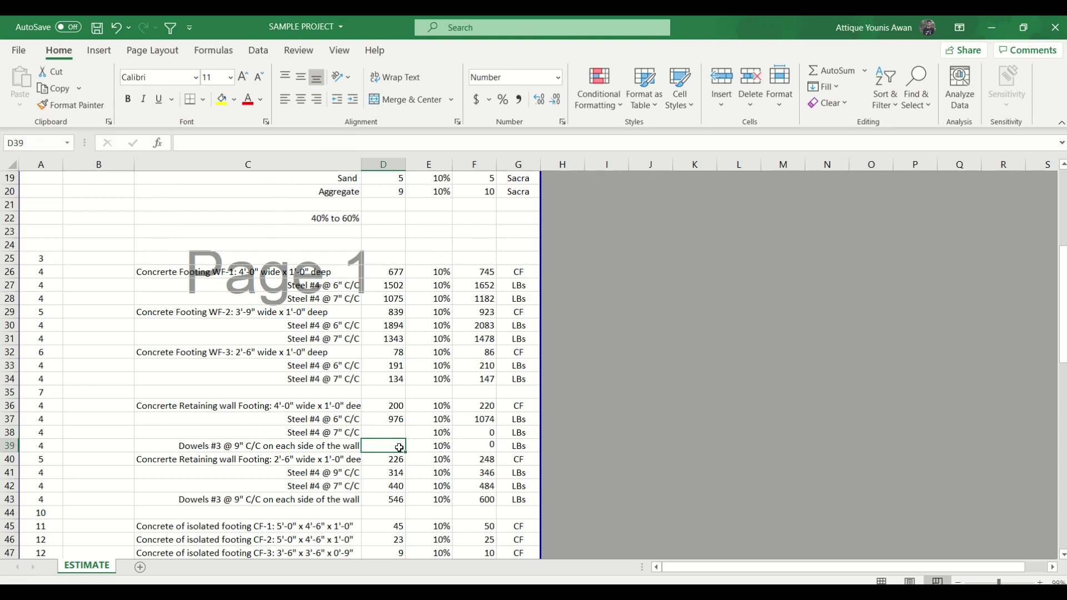
pyautogui.press('Delete')
pyautogui.click(387, 431)
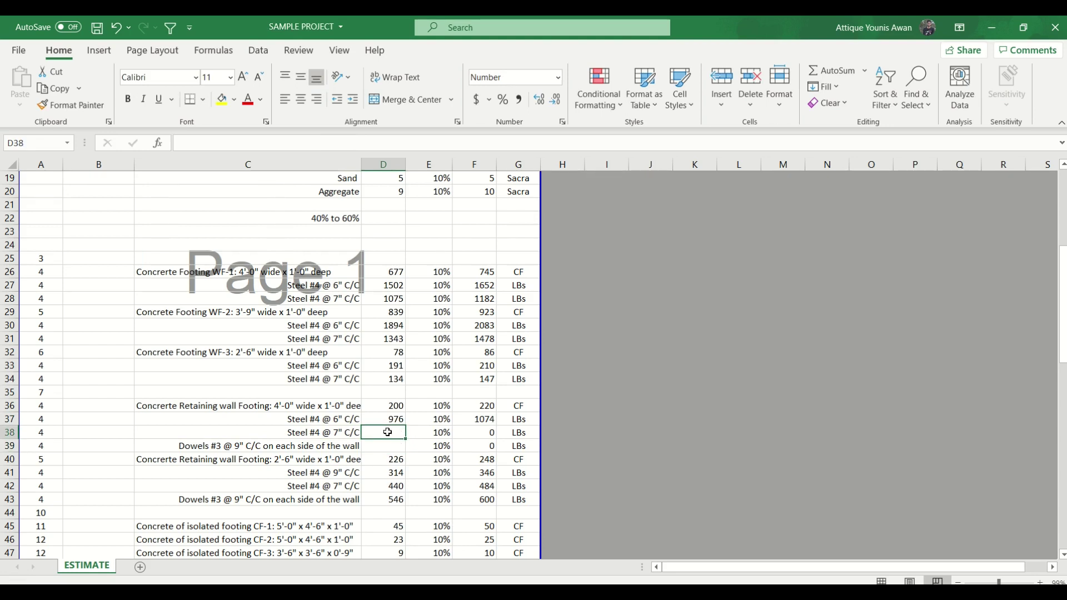
# Check the bottom #4@6" C/C bar label and fill the 6" C/C description down into C38.
pyautogui.hotkey('alt', 'Tab')
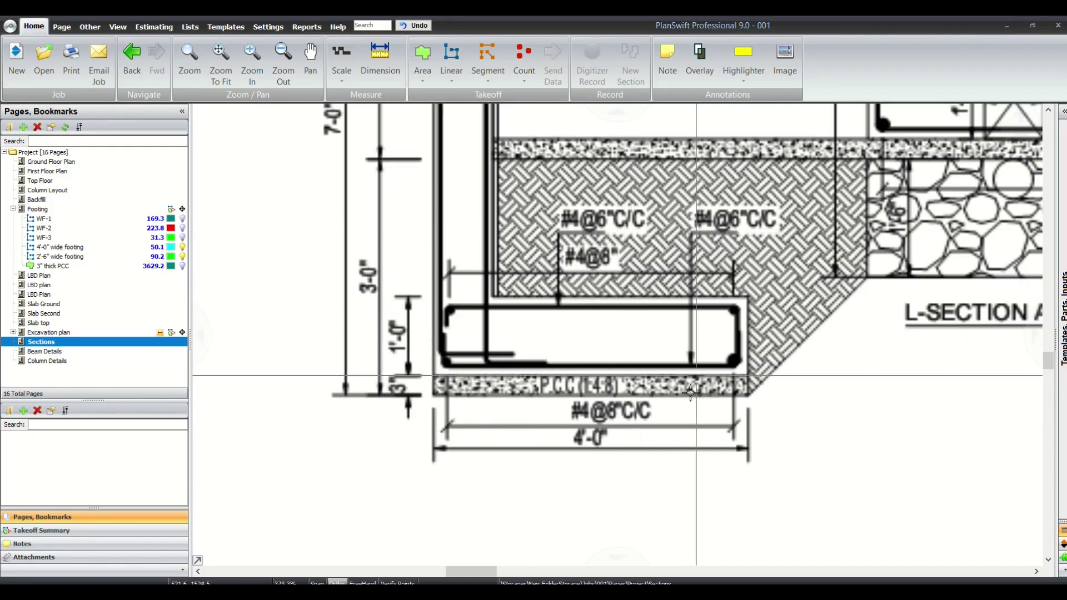
pyautogui.moveTo(562, 387); pyautogui.dragTo(689, 433)
pyautogui.hotkey('alt', 'Tab')
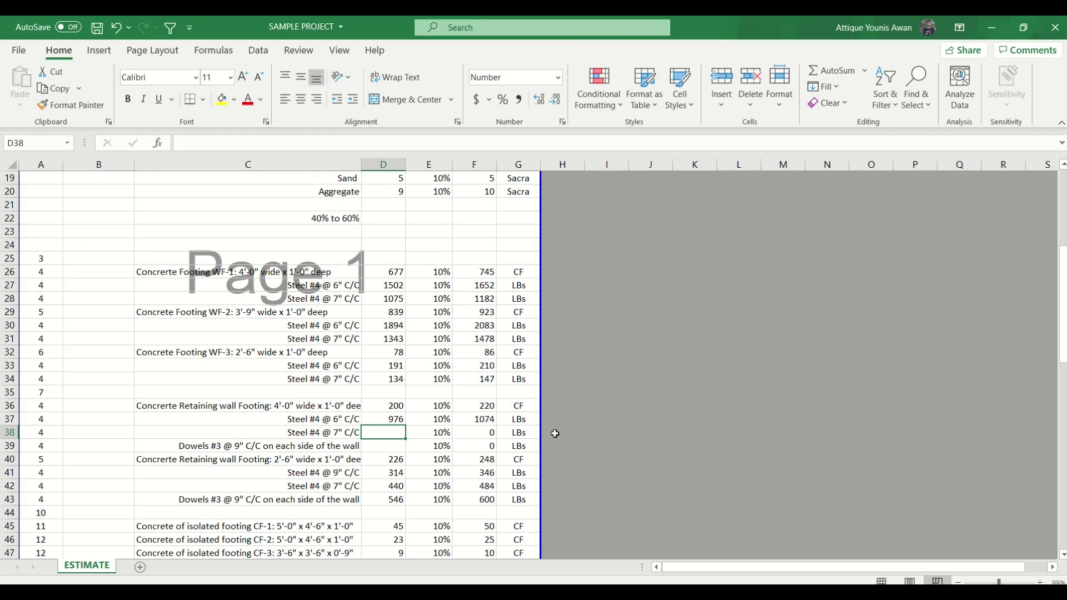
pyautogui.click(338, 432)
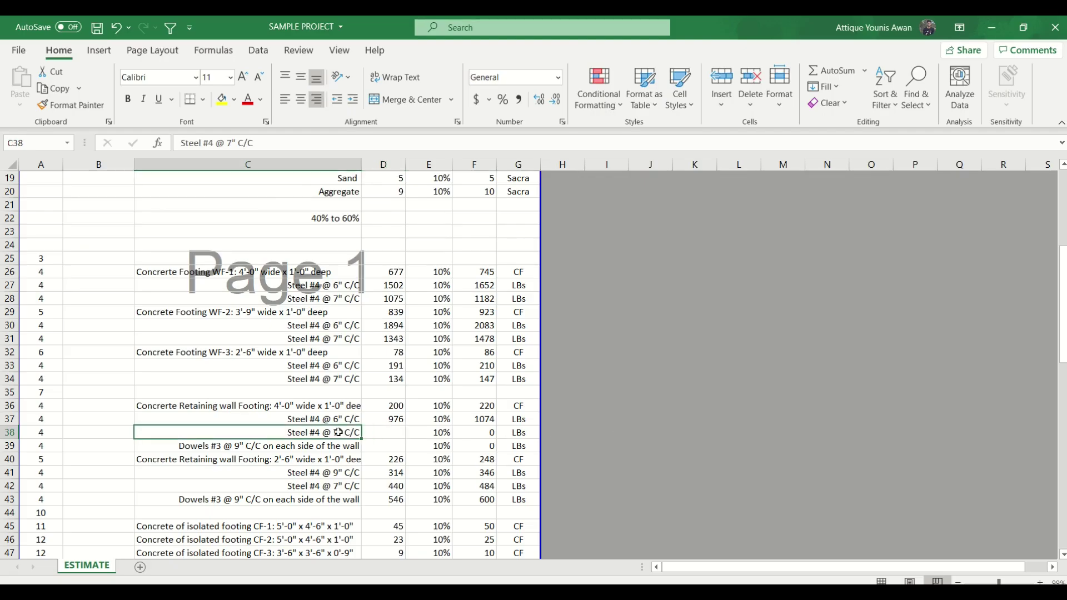
pyautogui.hotkey('ctrl', 'd')
pyautogui.hotkey('ctrl', 's')
# Enter =(4/0.5+1)*0.67*50.2*1.2*2 as the D38 steel quantity.
pyautogui.click(382, 434)
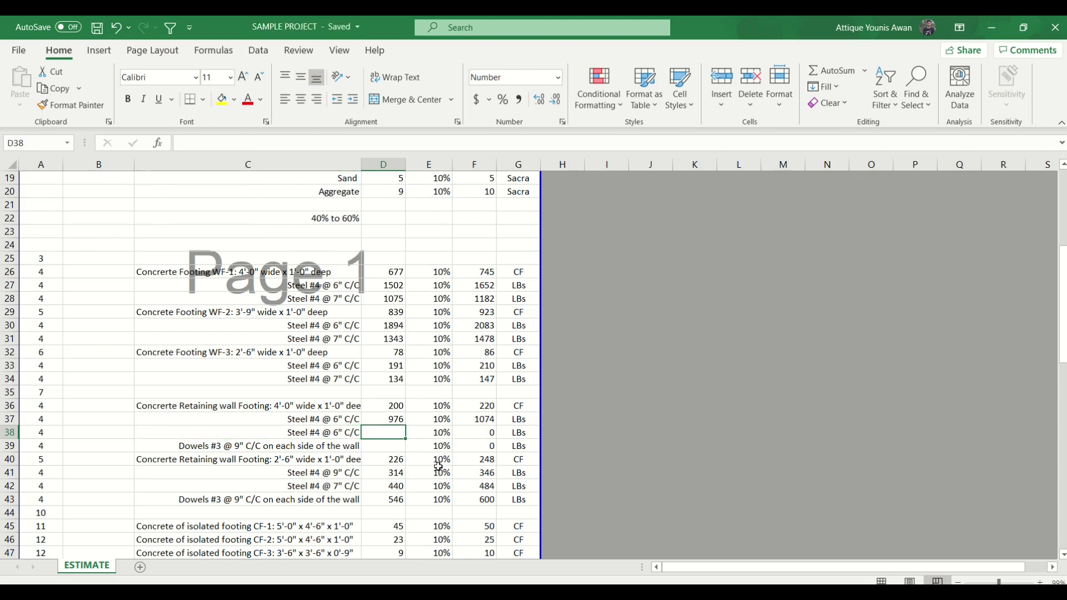
pyautogui.write('=')
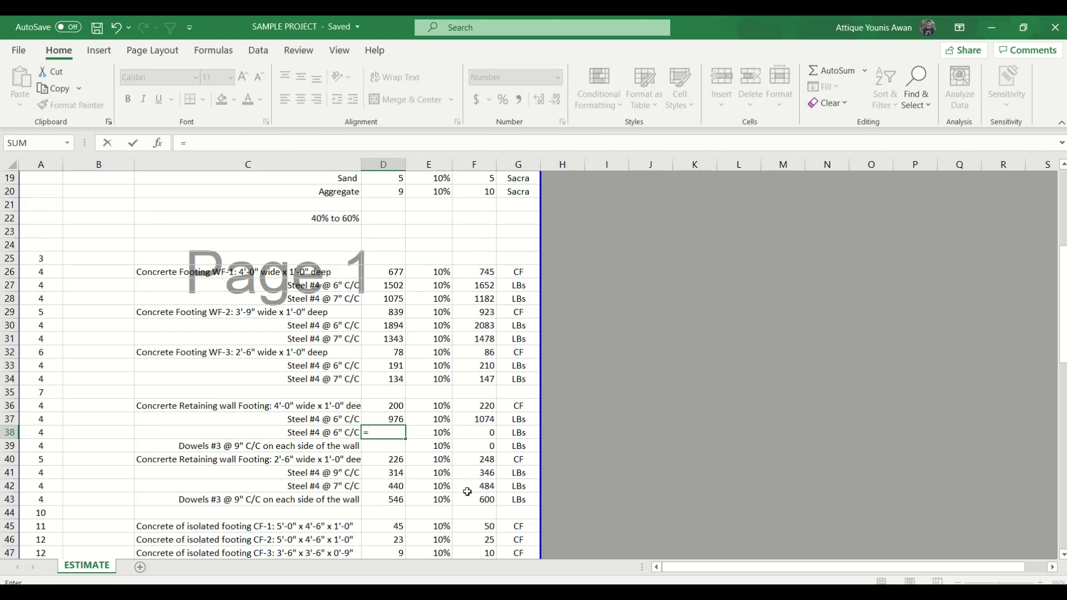
pyautogui.write('(4/0.5+1)')
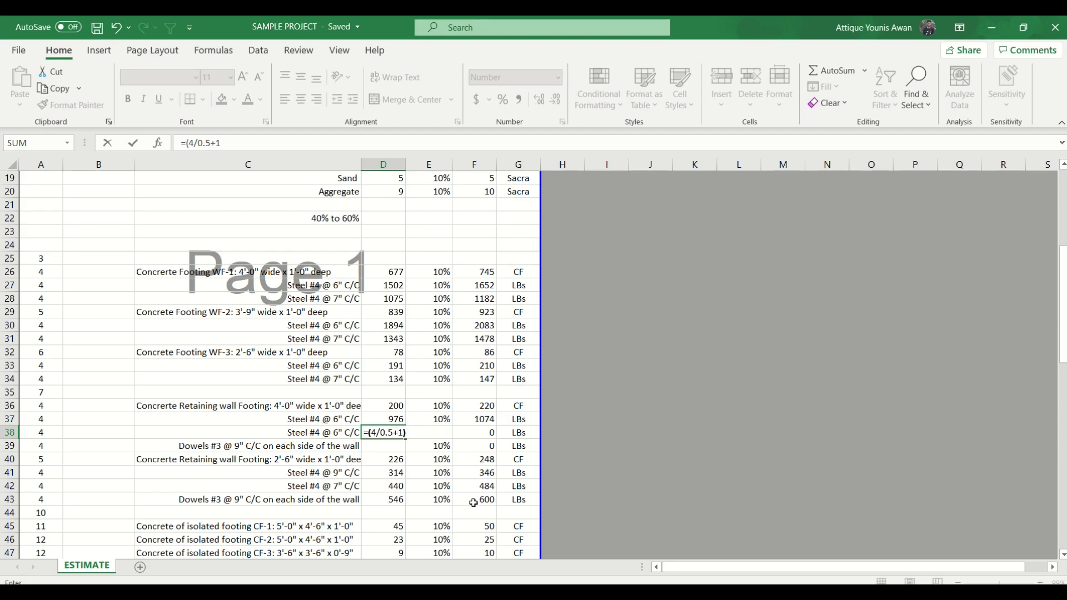
pyautogui.press('alt')
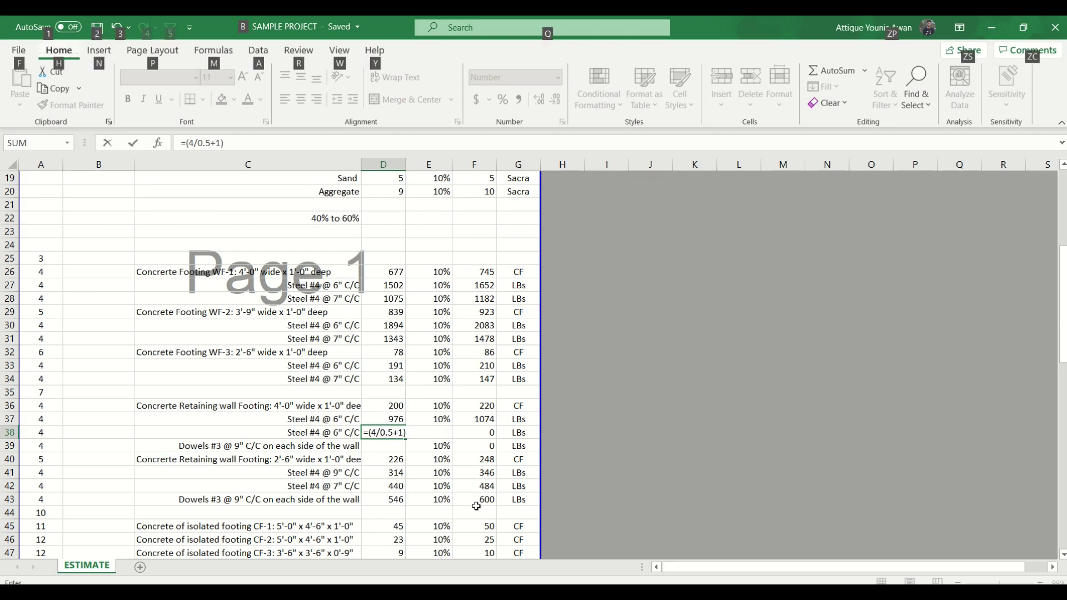
pyautogui.write('*0.')
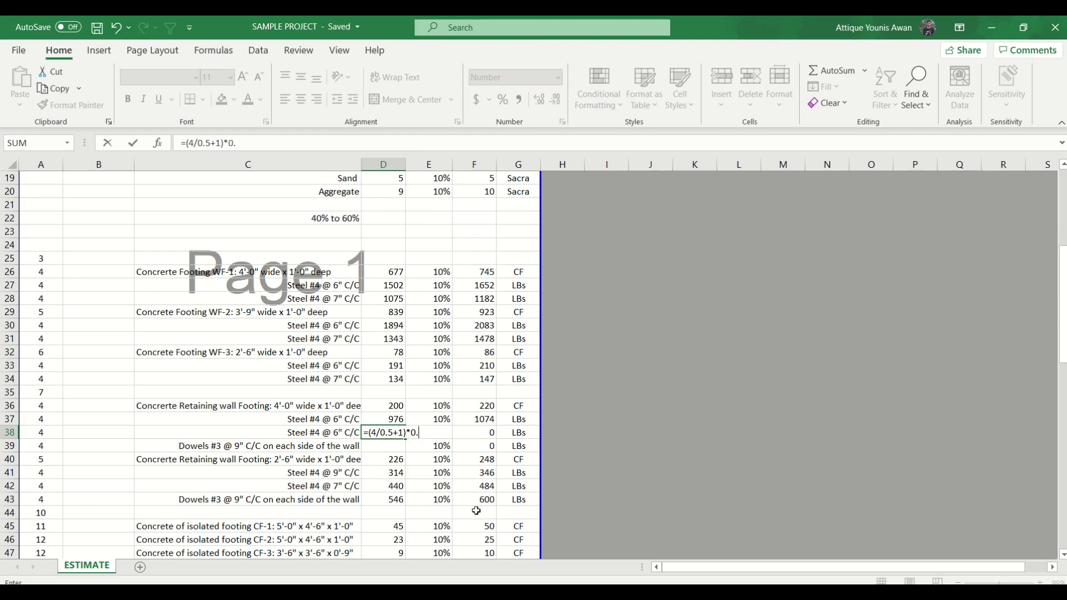
pyautogui.write('67*50.2*1.2*2')
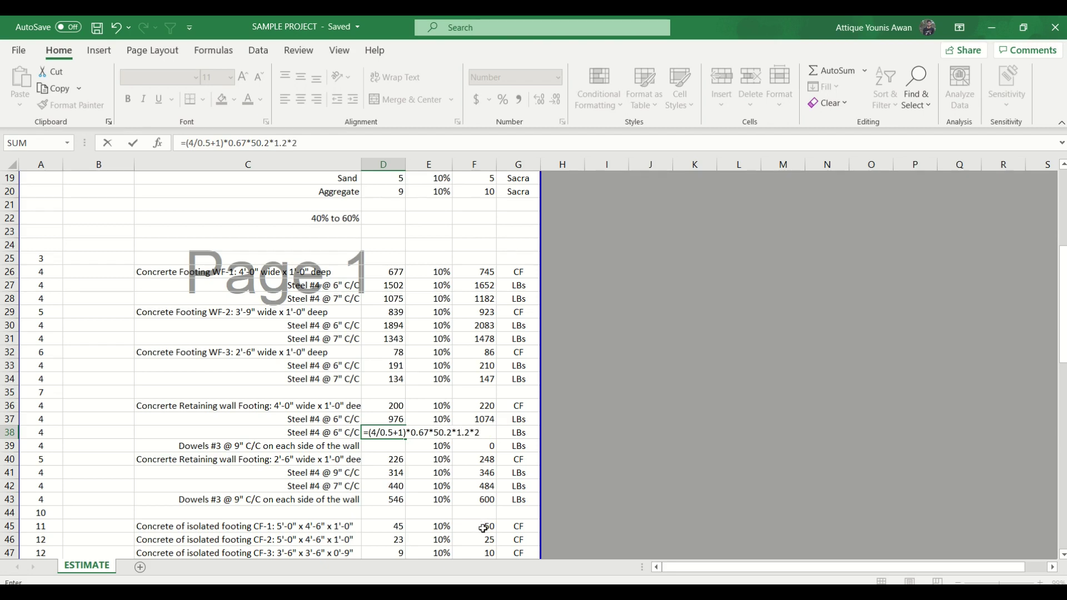
pyautogui.press('Return')
# Save the workbook and check the #4@6" C/C bar labels on the L-section.
pyautogui.hotkey('ctrl', 's')
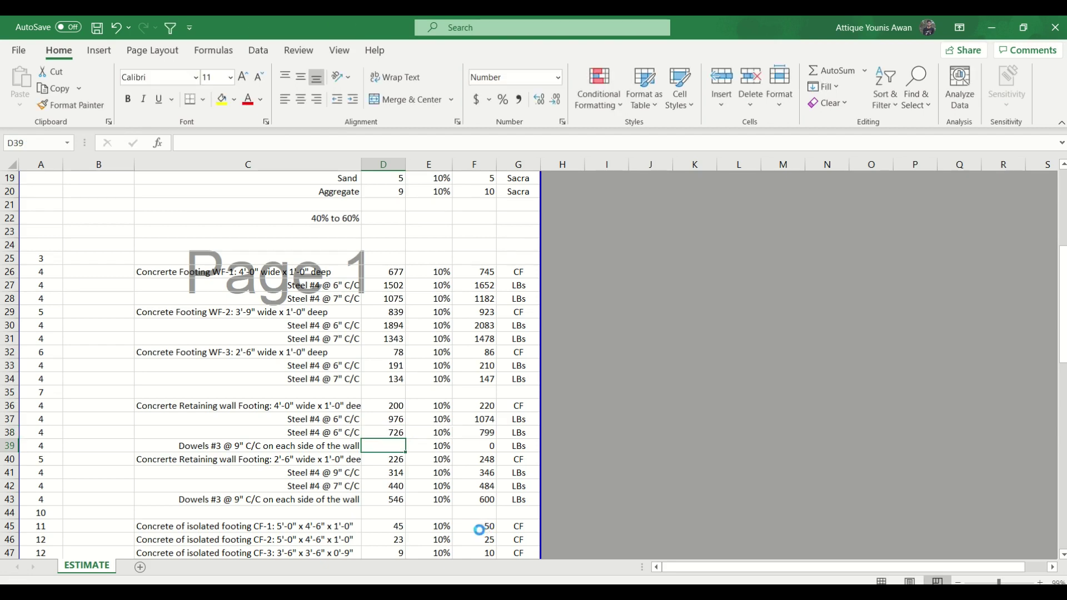
pyautogui.hotkey('alt', 'Tab')
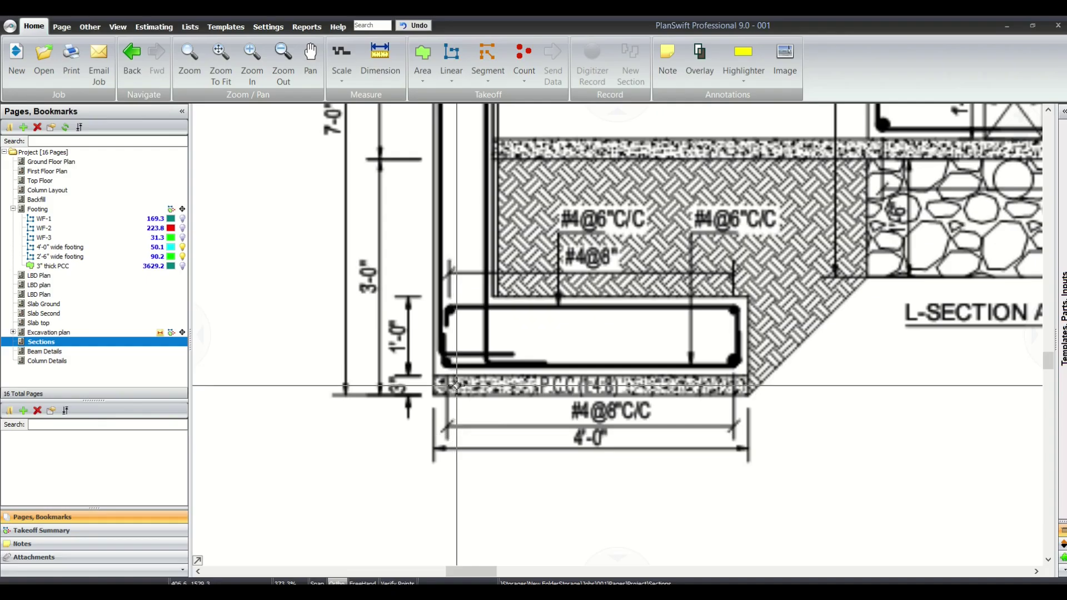
pyautogui.scroll(5, 480, 399)
pyautogui.moveTo(480, 399)
pyautogui.mouseDown()
pyautogui.moveTo(480, 343)
pyautogui.moveTo(480, 369)
pyautogui.mouseUp()
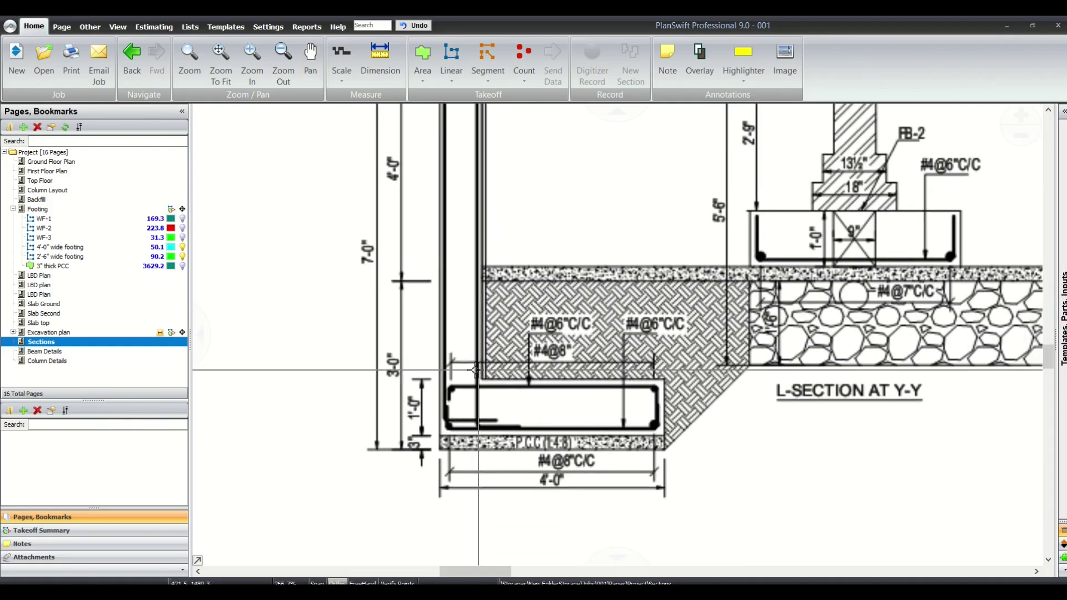
pyautogui.scroll(-3, 475, 370)
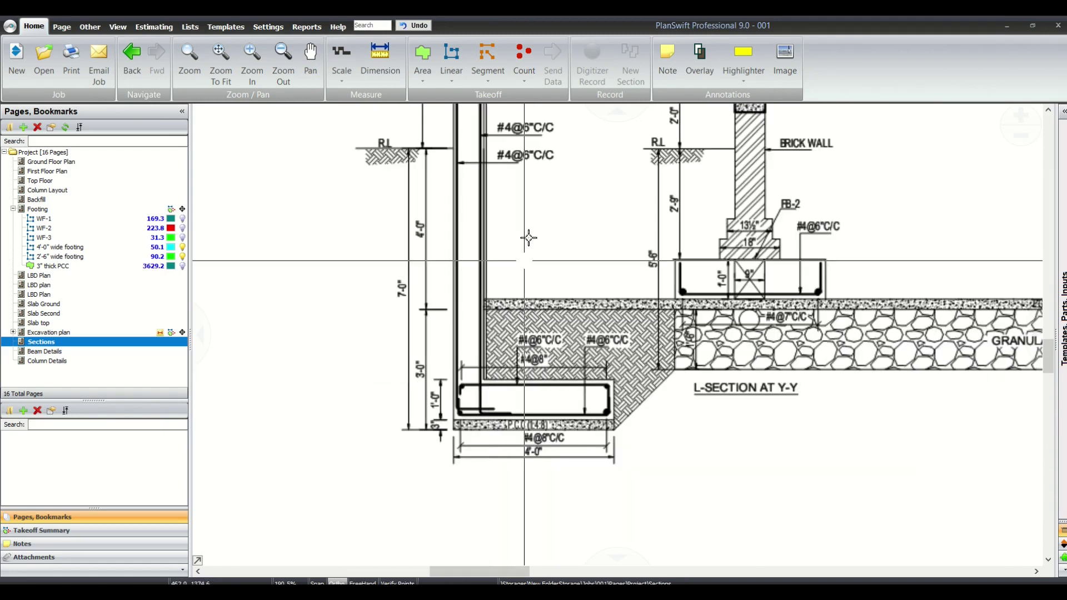
pyautogui.moveTo(519, 245); pyautogui.dragTo(519, 362)
pyautogui.scroll(5, 511, 243)
pyautogui.moveTo(460, 235); pyautogui.dragTo(607, 380)
pyautogui.hotkey('alt', 'Tab')
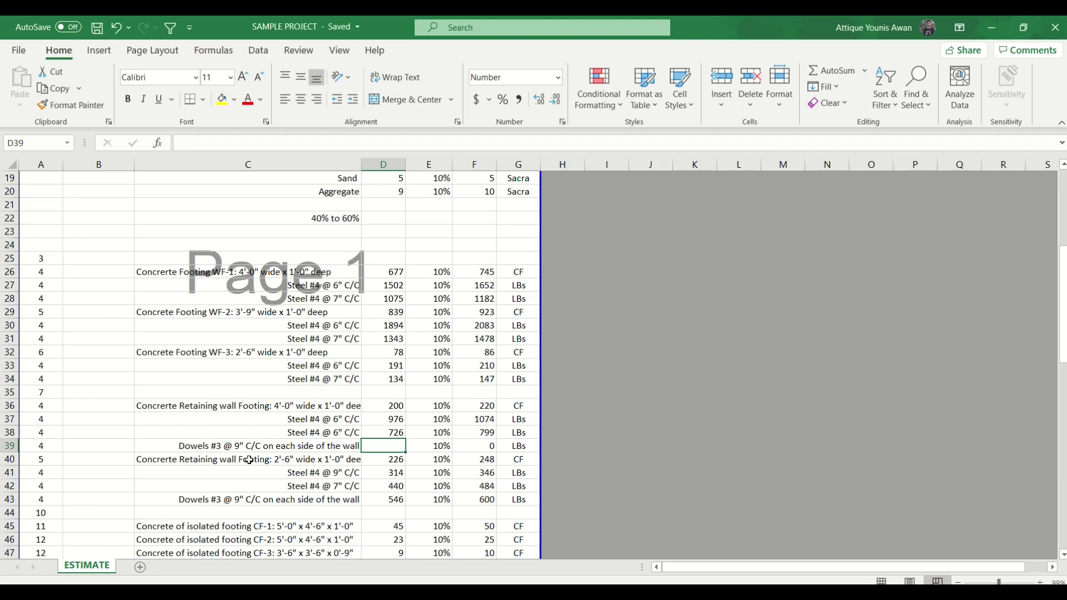
# Change C39's dowel description from #3 @ 9" to Dowels #4 @ 6" C/C.
pyautogui.click(225, 447)
pyautogui.doubleClick(225, 447)
pyautogui.press('BackSpace')
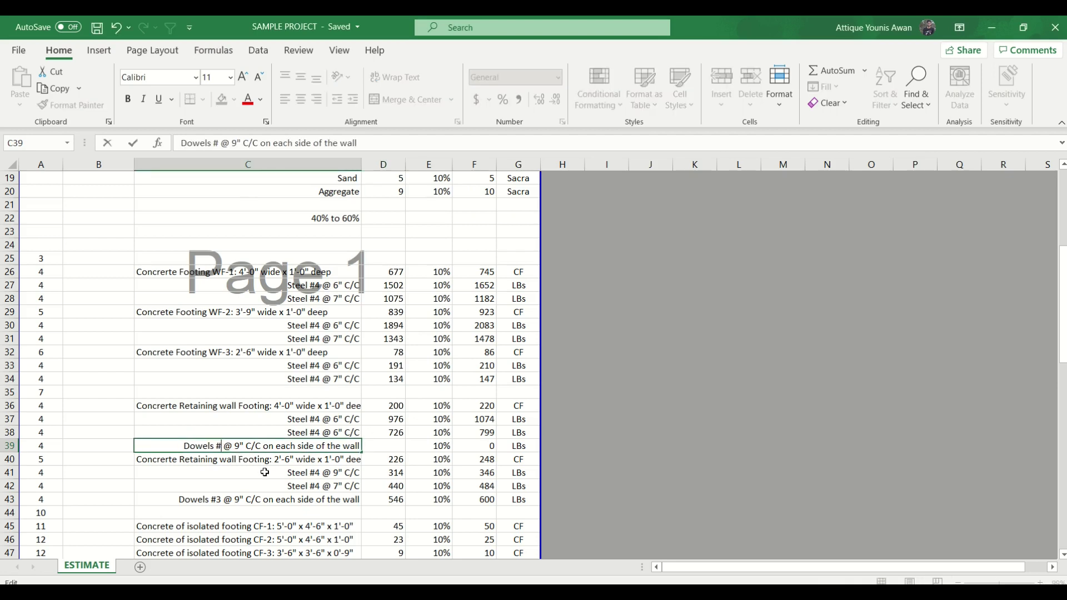
pyautogui.write('6')
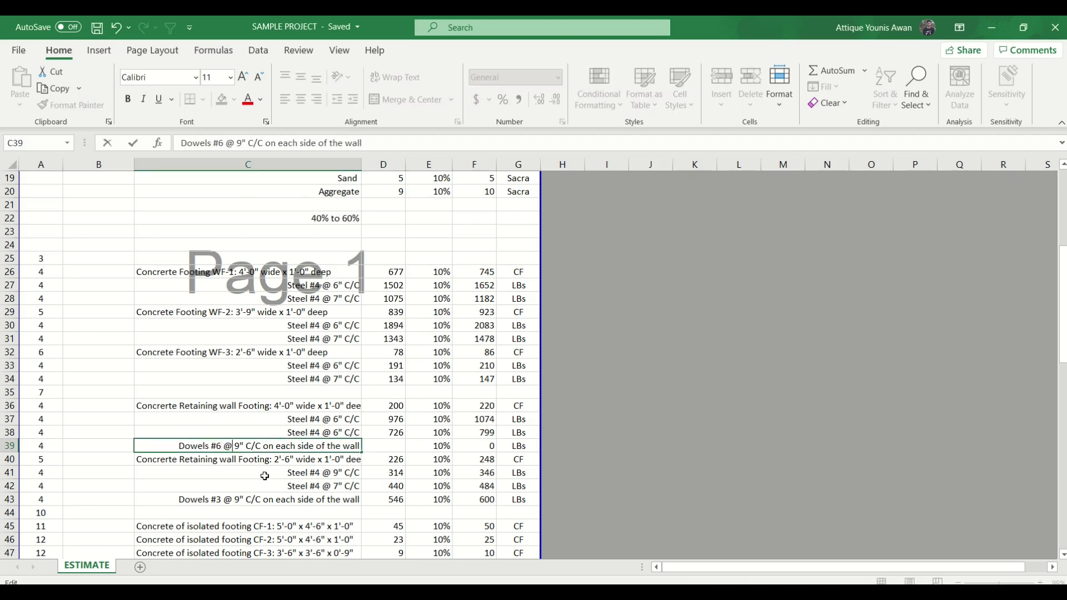
pyautogui.press('Left')
pyautogui.press('Delete')
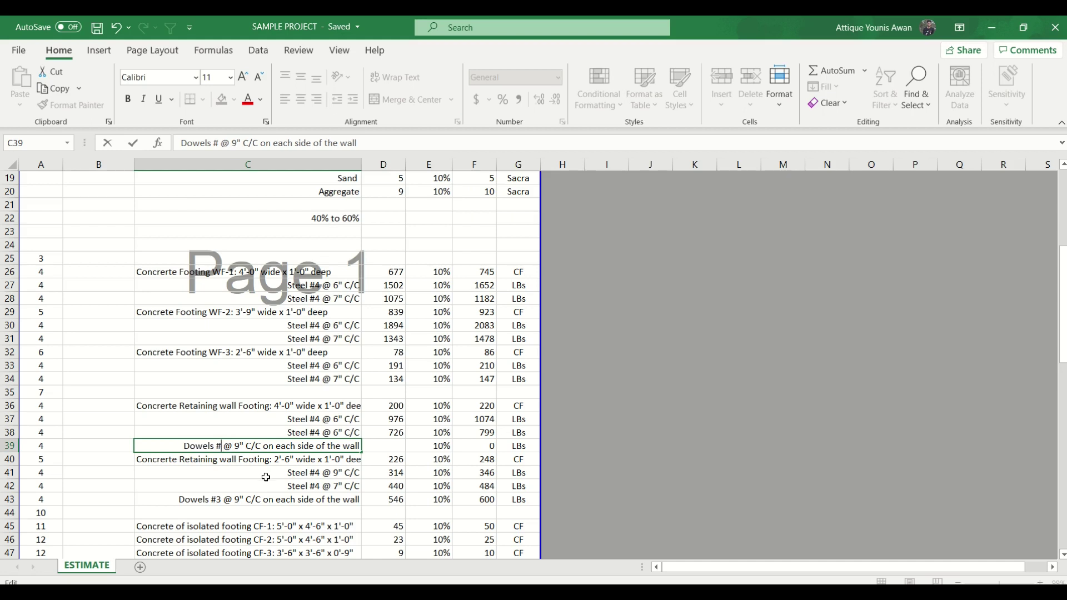
pyautogui.write('4')
pyautogui.press('Right')
pyautogui.press('Right')
pyautogui.press('Right')
pyautogui.press('Right')
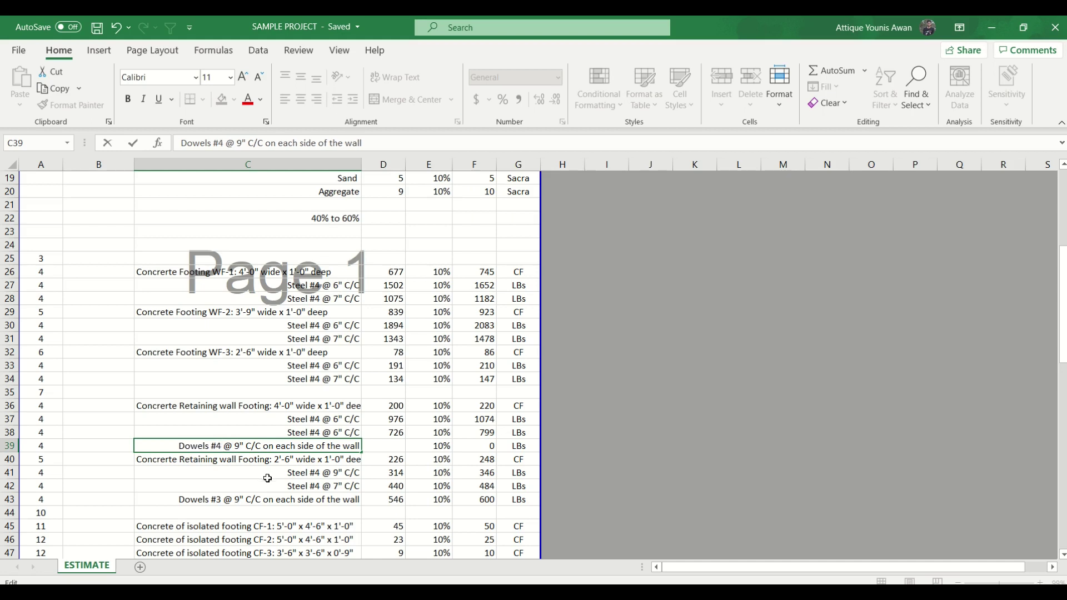
pyautogui.press('BackSpace')
pyautogui.write('6')
pyautogui.press('Return')
# Recheck the #4@6" C/C labels on the wall stem in PlanSwift.
pyautogui.hotkey('alt', 'Tab')
pyautogui.scroll(-1, 459, 275)
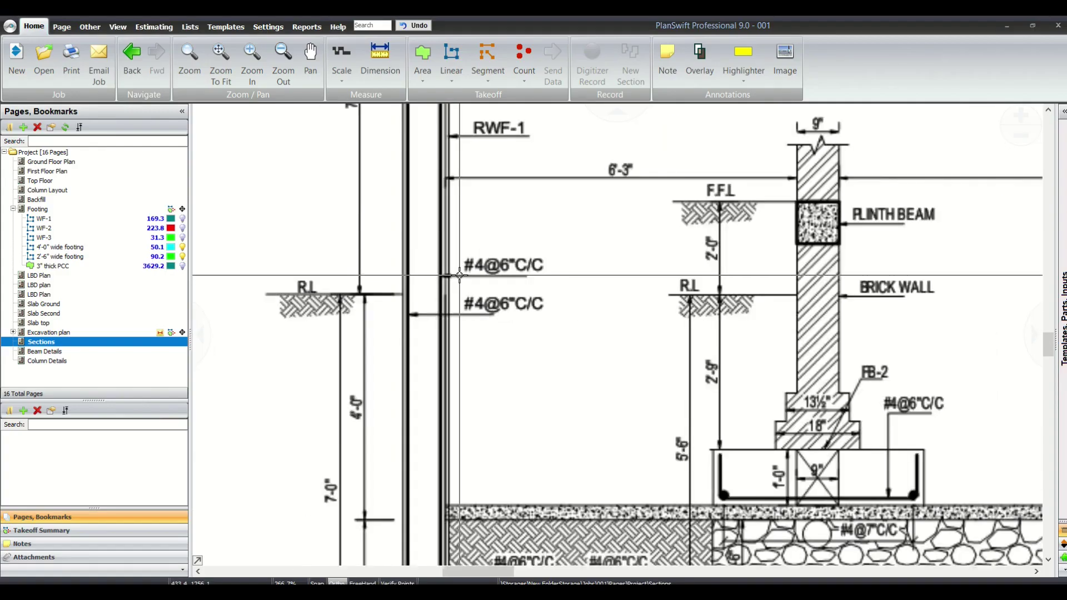
pyautogui.scroll(-2, 459, 275)
pyautogui.moveTo(445, 207); pyautogui.dragTo(544, 343)
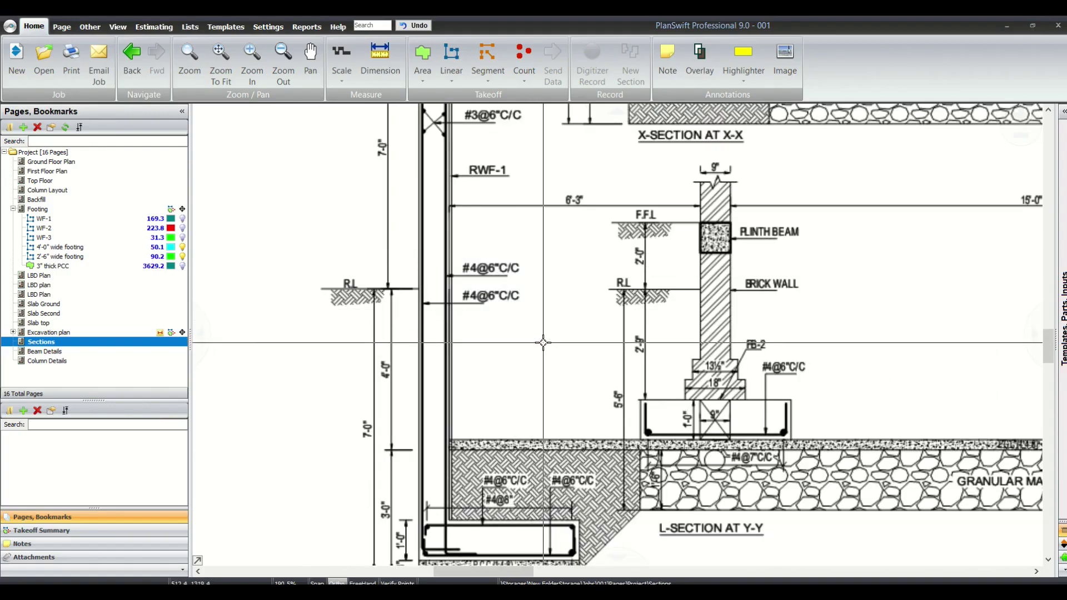
pyautogui.hotkey('alt', 'Tab')
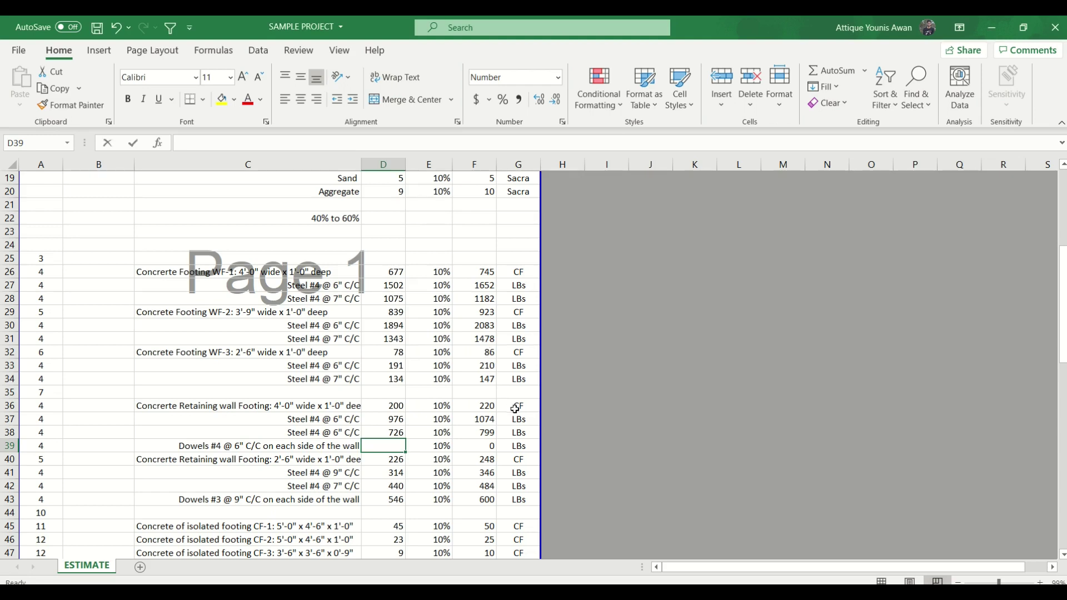
# Type the dowel formula =(50.2/0.5+1)*5*0.67*1.2*2 into D39.
pyautogui.write('=(5')
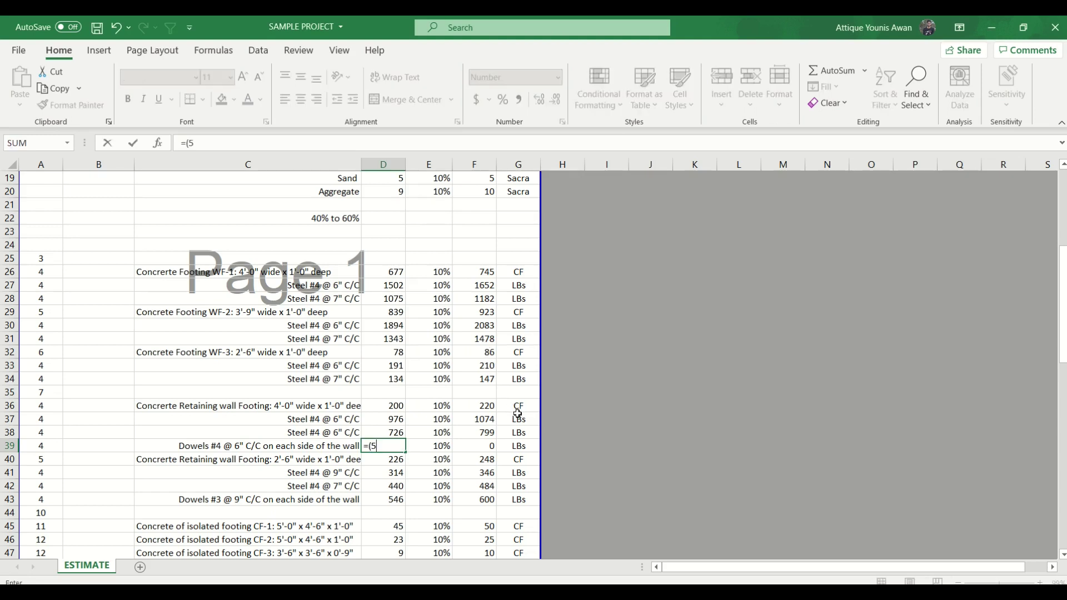
pyautogui.write('0.2/0.5')
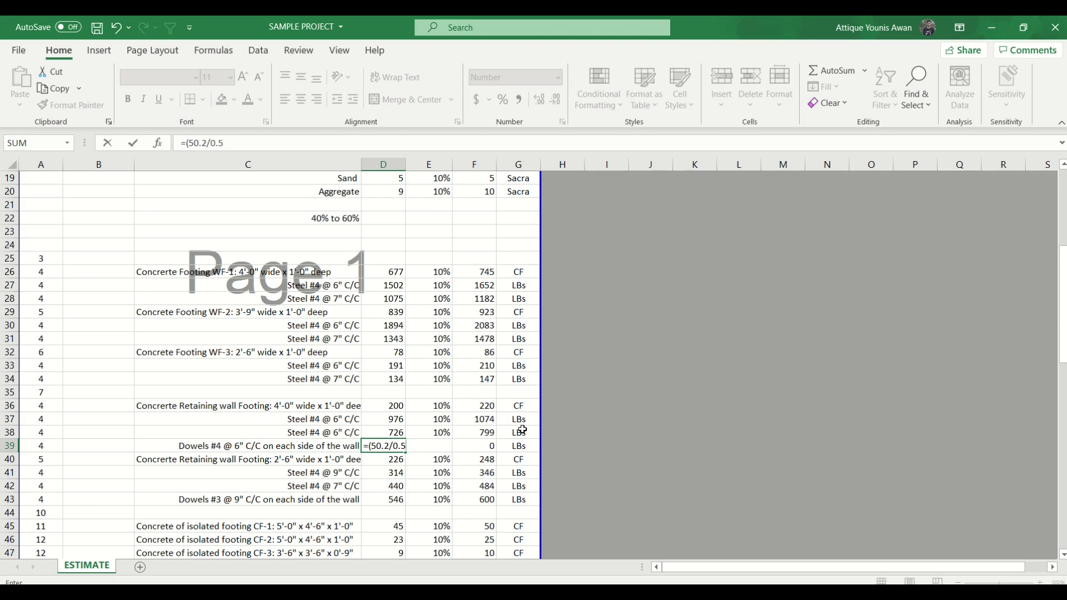
pyautogui.write('+1)*5*0.67')
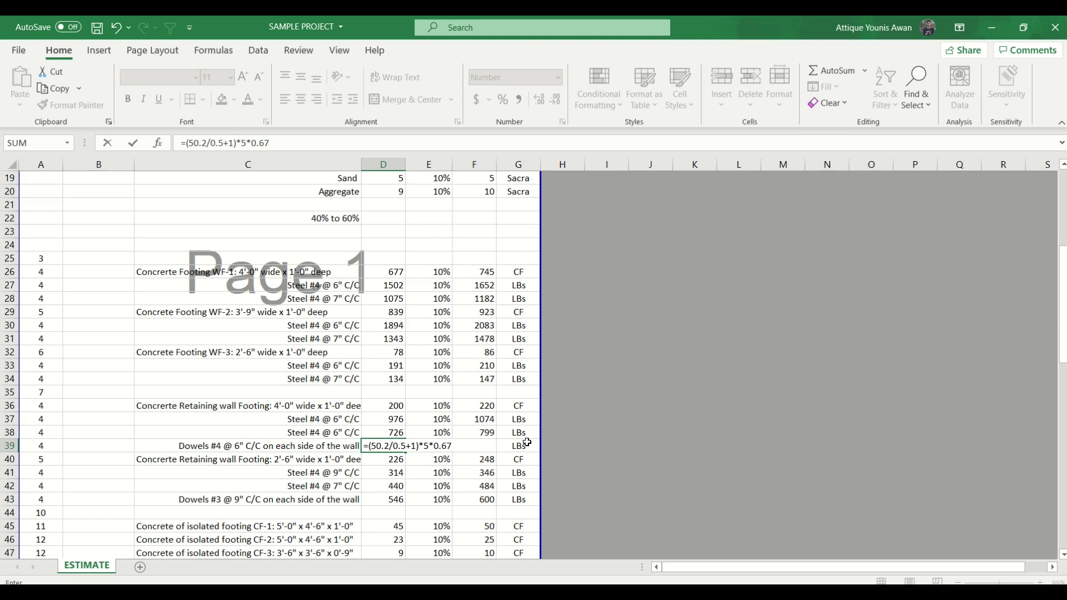
pyautogui.write('*1.2*2')
# Commit the D39 dowel formula, giving 815 LBs, 897 with waste.
pyautogui.press('Return')
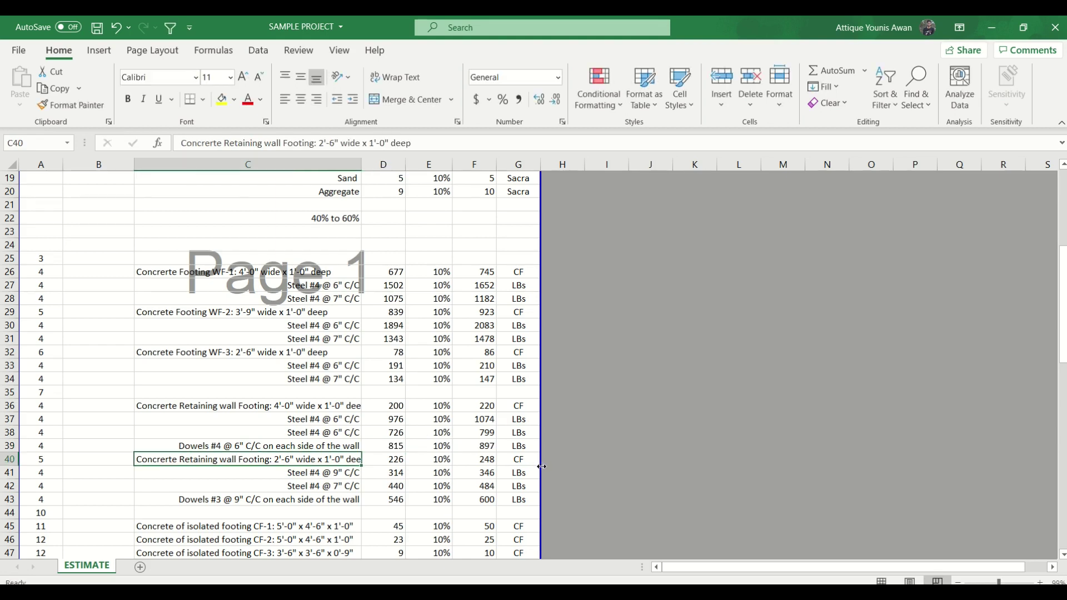